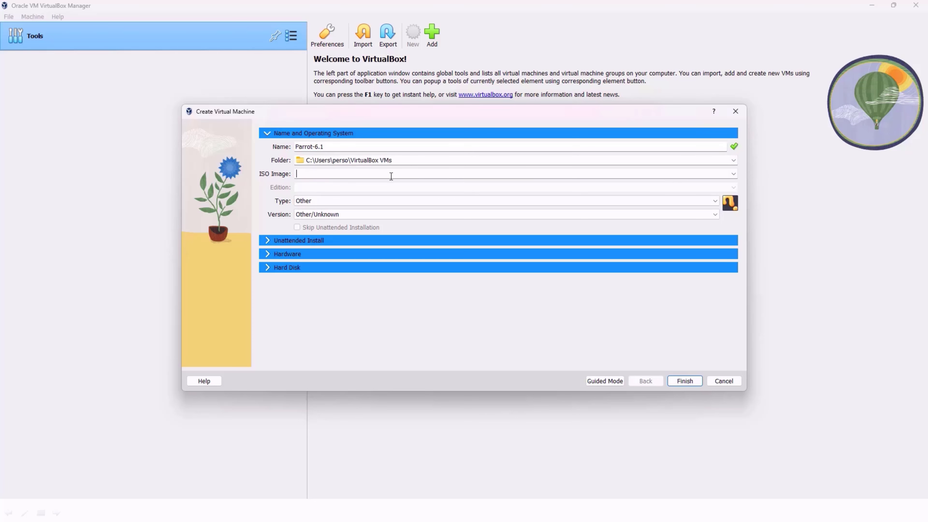
left_click(733, 173)
left_click(628, 190)
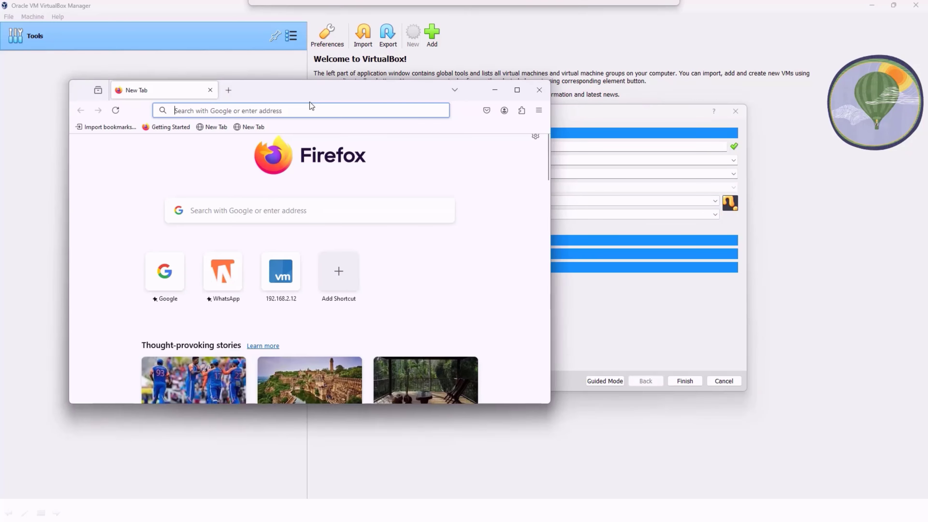
left_click_drag(310, 98, 349, 2)
Step: Switch to Firefox and open the google.com home page
left_click(327, 32)
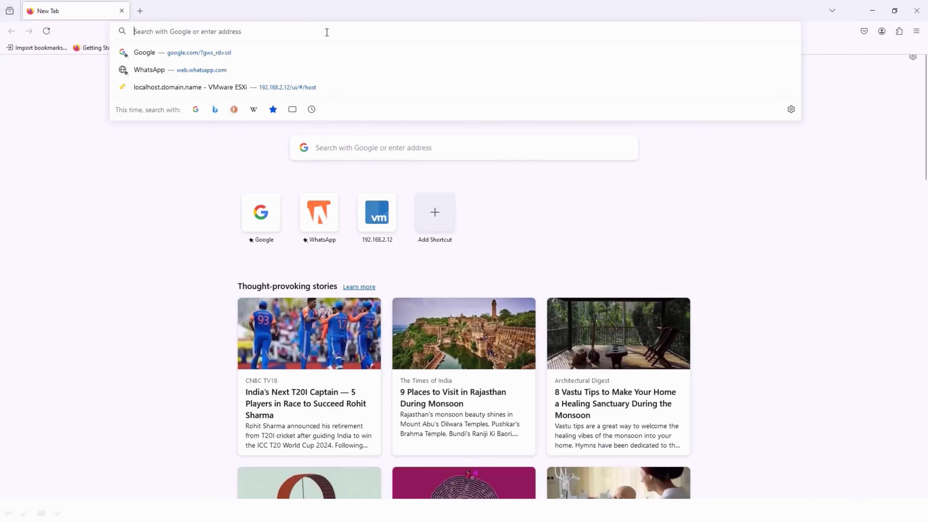
type("google.com")
key("BackSpace")
key("BackSpace")
key("BackSpace")
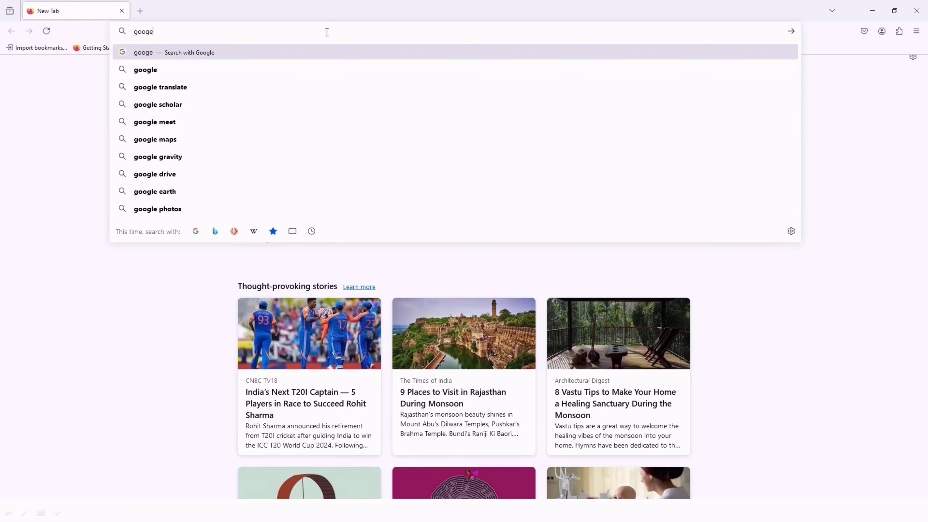
type("com")
key("Return")
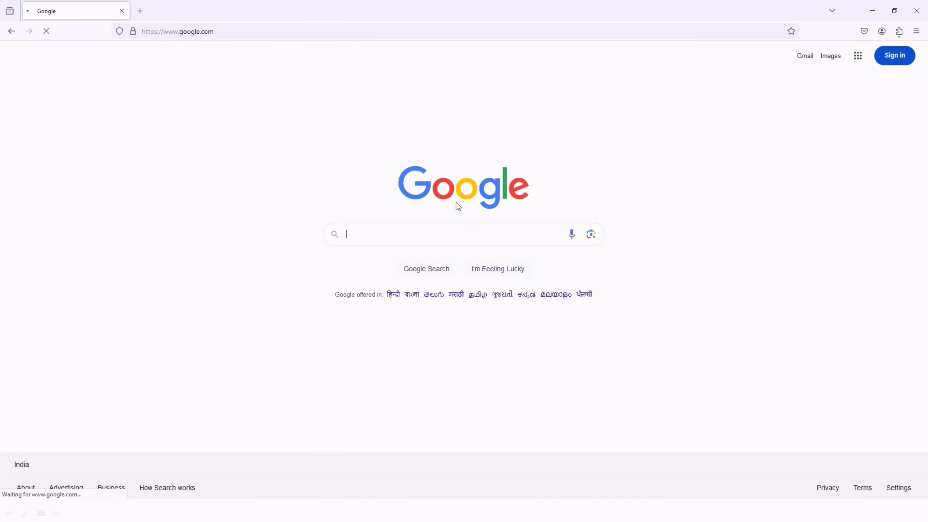
Step: Search Google for "parrot os" and open the Download page of the Parrot Security result in a new tab
type("parrot")
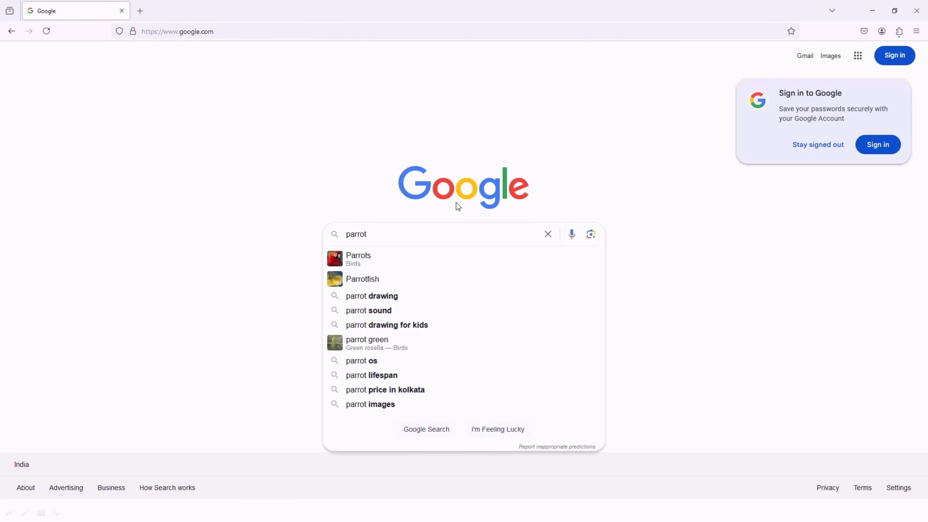
type(" os")
key("Return")
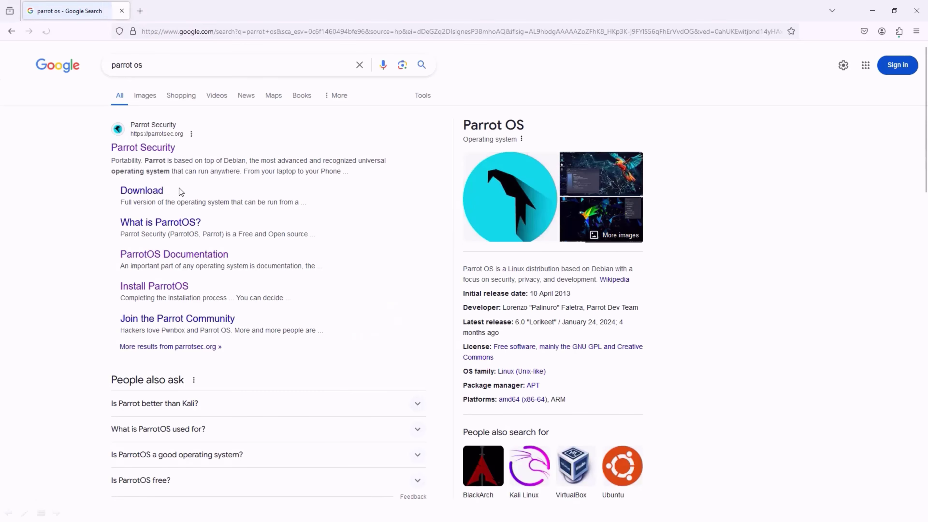
right_click(140, 197)
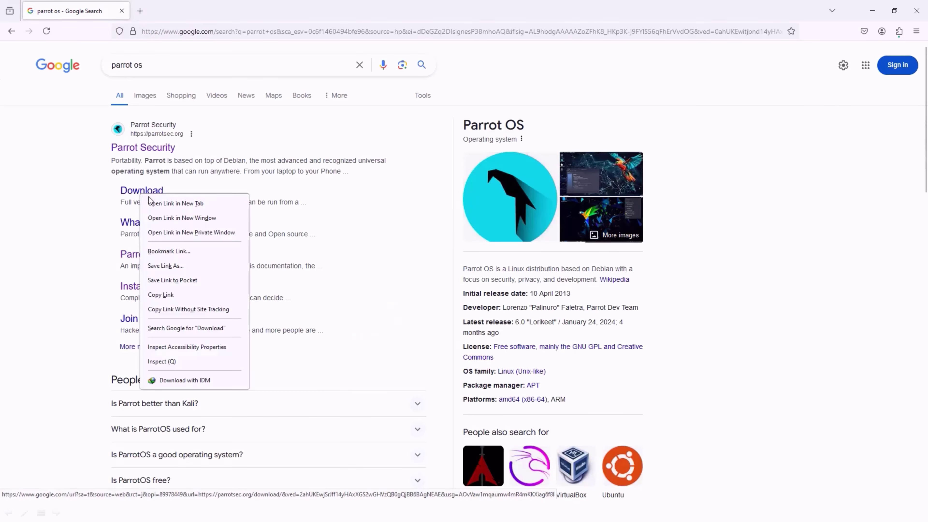
left_click(153, 201)
left_click(183, 13)
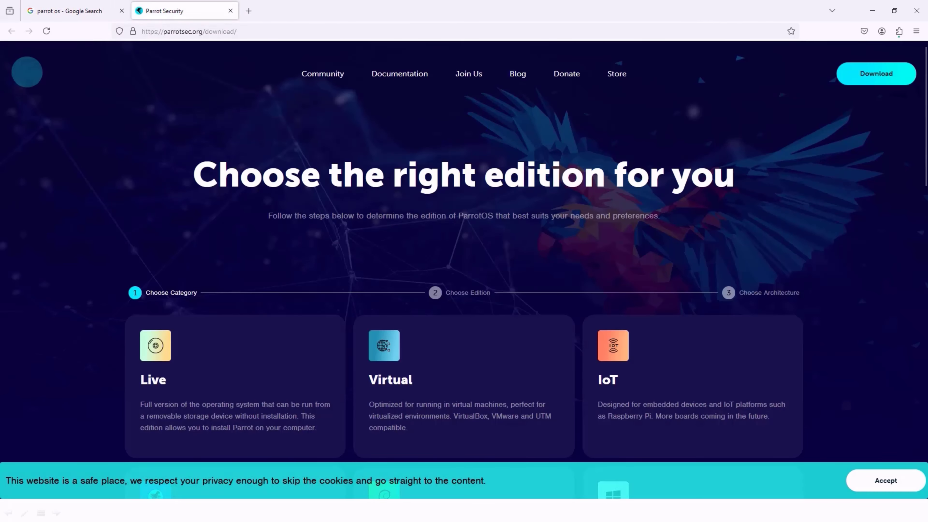
Step: Choose the Live category, Security edition and AMD64 architecture for the ParrotOS download
scroll(587, 235, "down", 5)
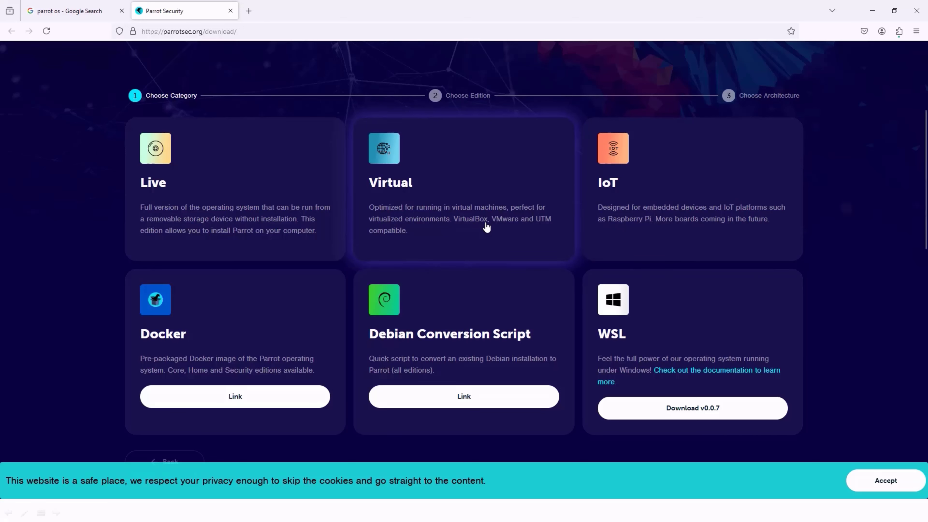
left_click(202, 197)
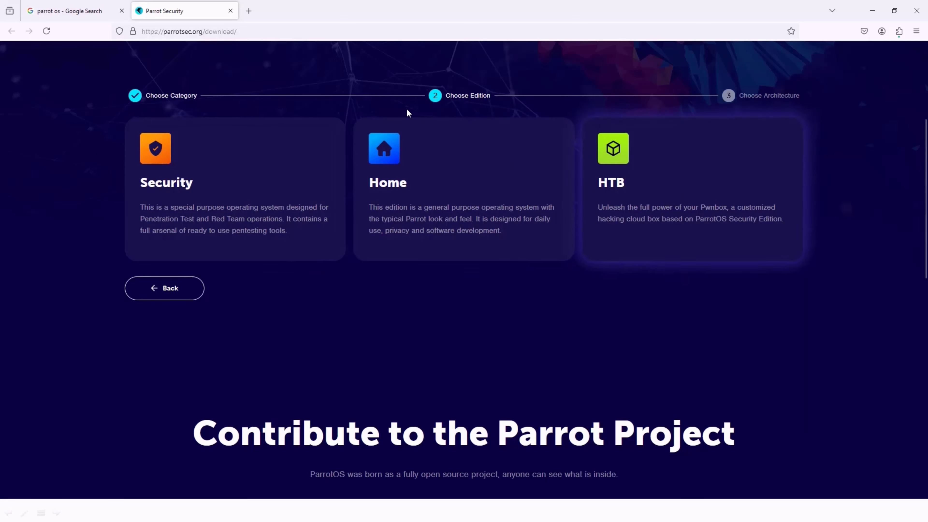
left_click(230, 188)
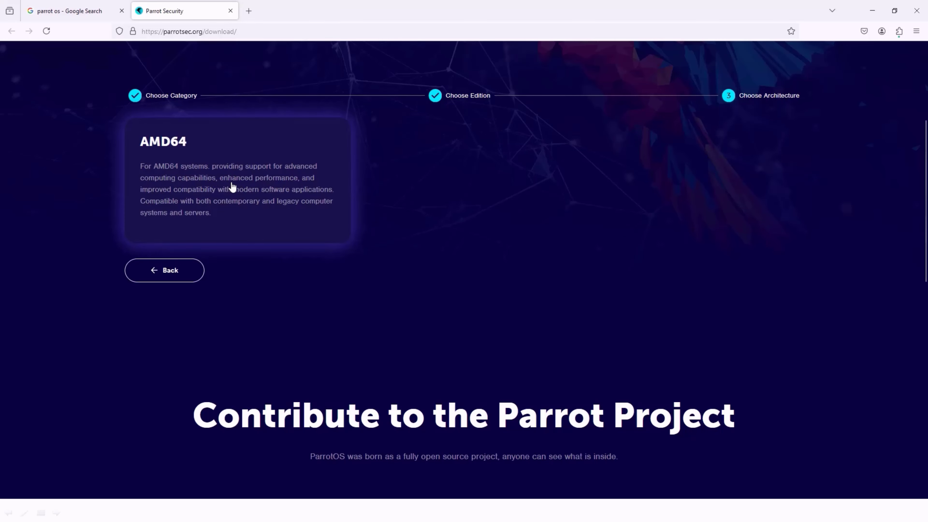
left_click(232, 186)
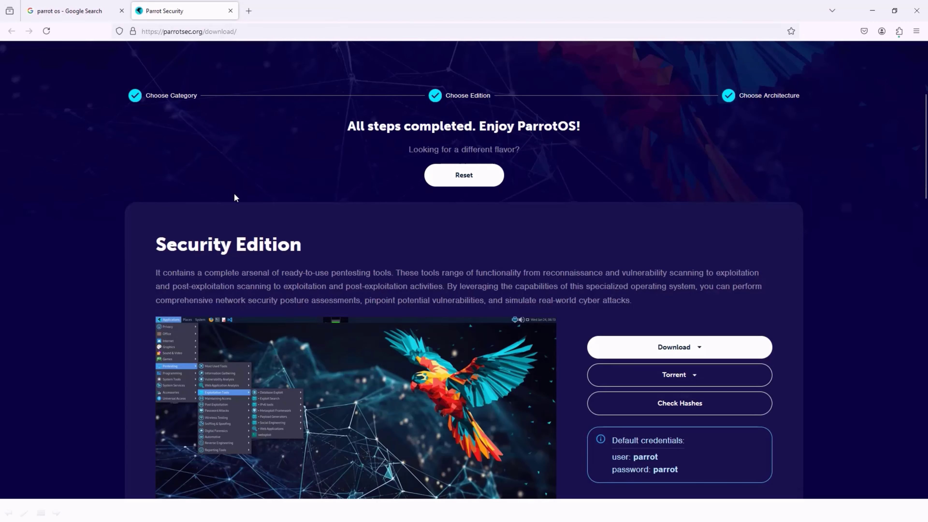
Step: Check which direct download and torrent options are offered for the Security Edition
scroll(255, 224, "down", 2)
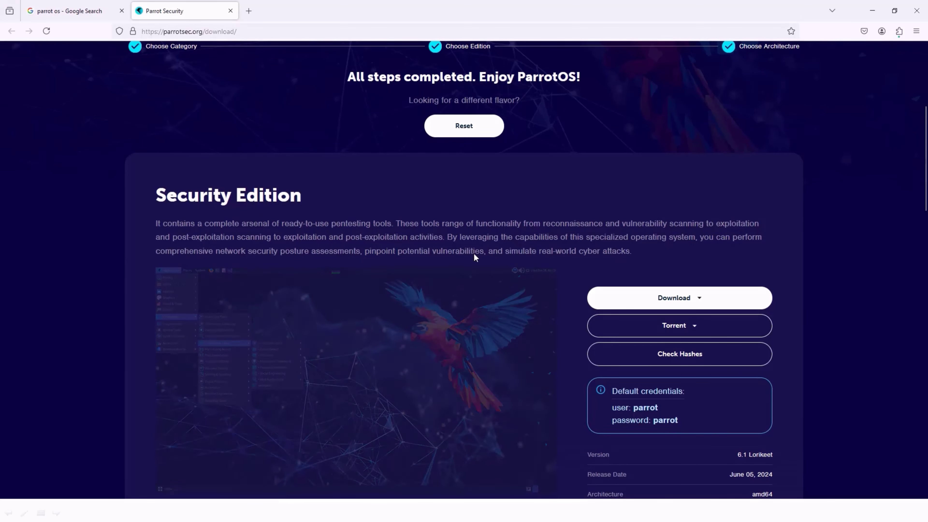
scroll(474, 253, "down", 3)
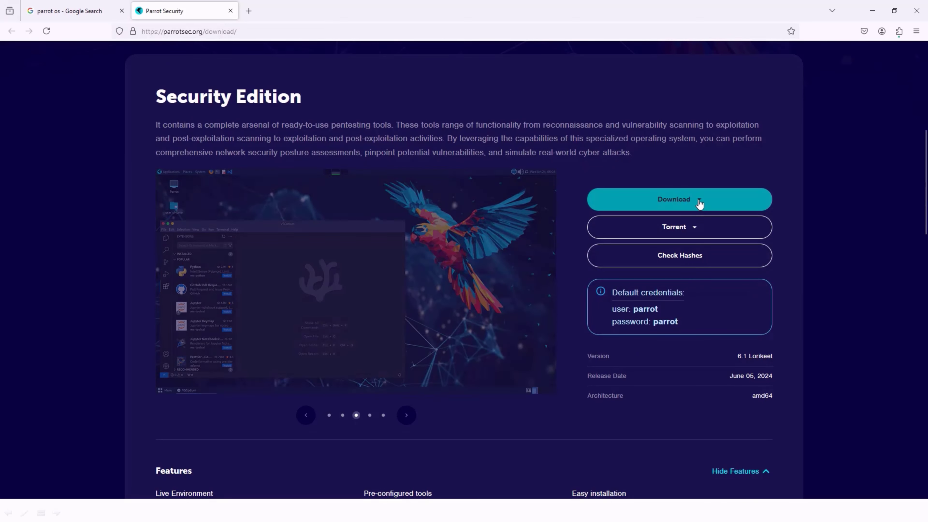
left_click(686, 204)
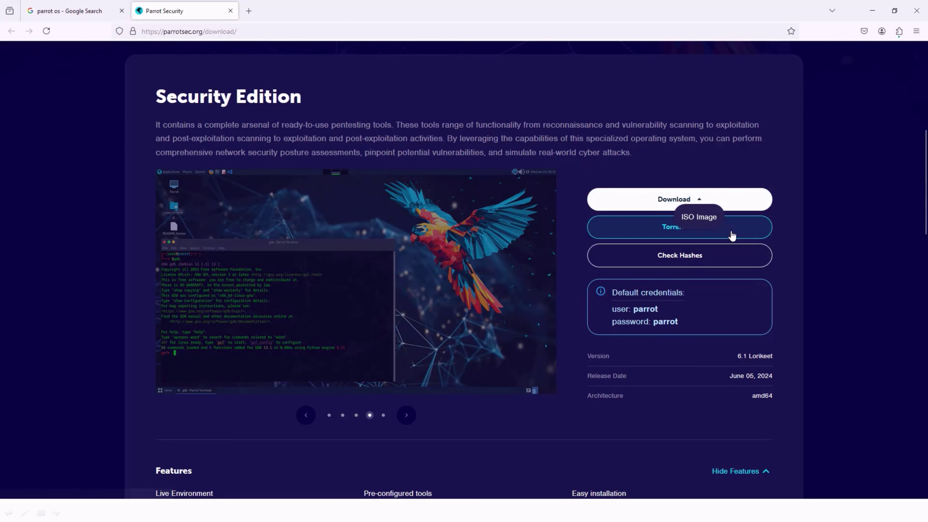
left_click(716, 230)
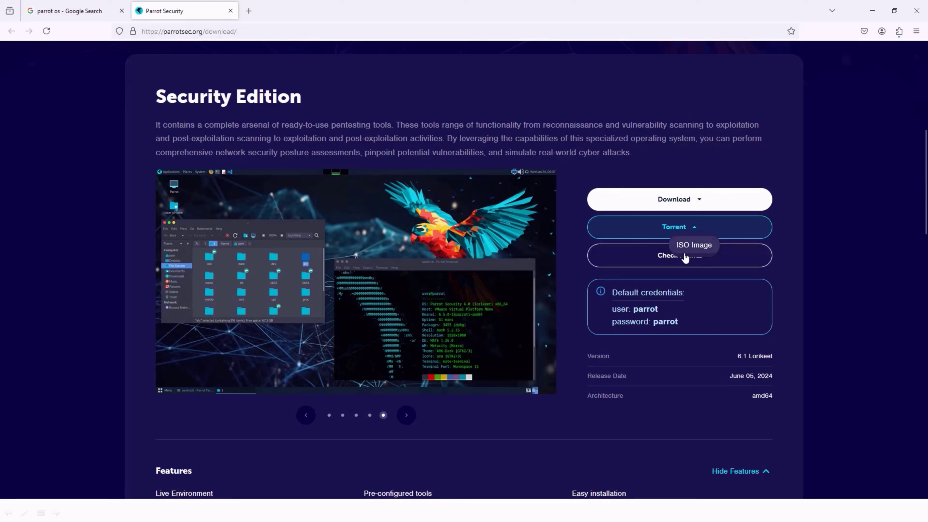
left_click(703, 348)
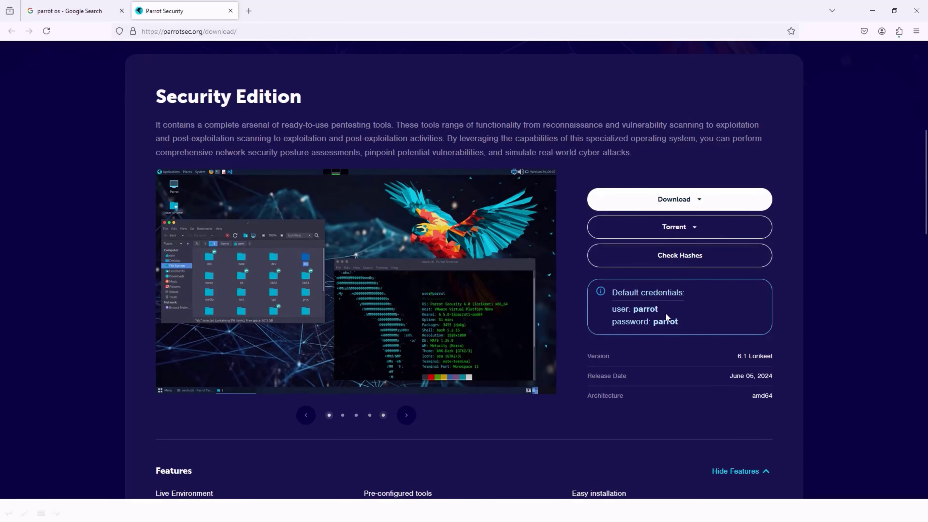
Step: Examine the Security Edition's default credentials, version, release date and architecture
left_click_drag(611, 309, 686, 325)
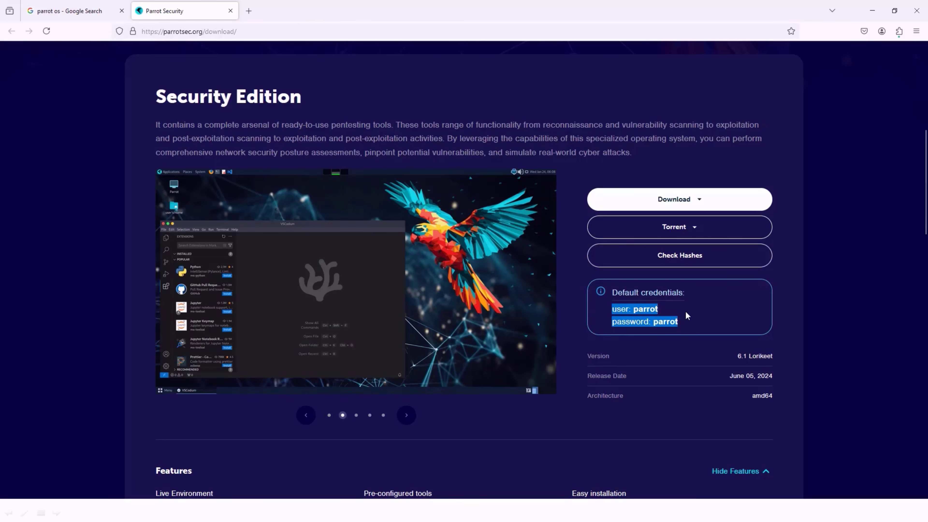
left_click_drag(610, 311, 679, 323)
left_click(693, 324)
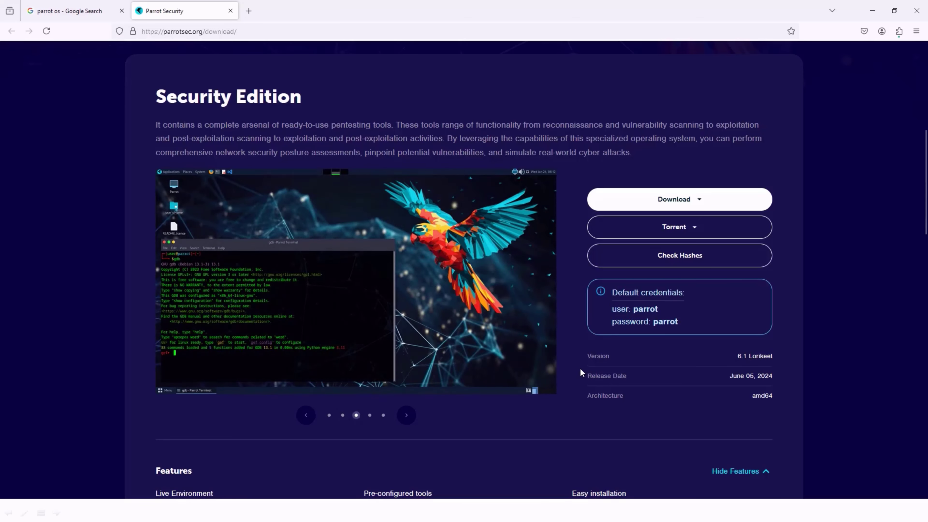
left_click_drag(736, 356, 774, 360)
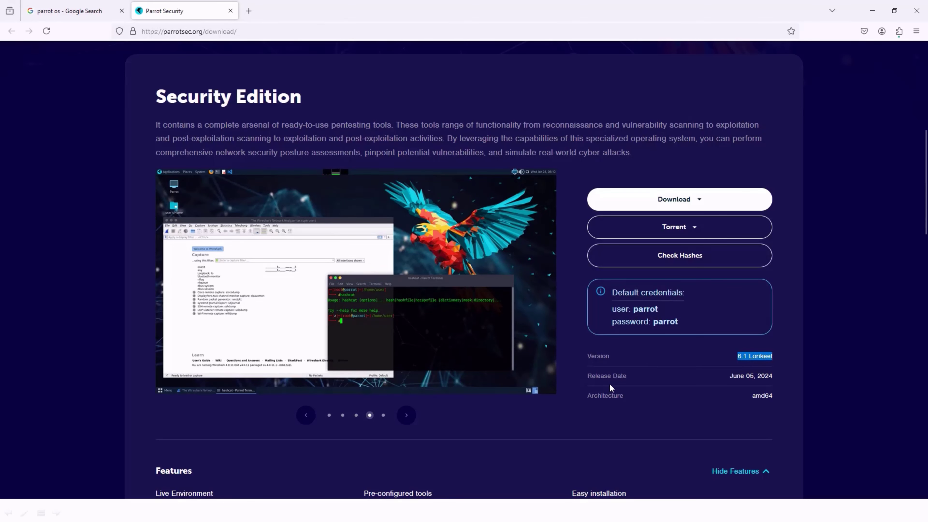
left_click_drag(731, 376, 755, 377)
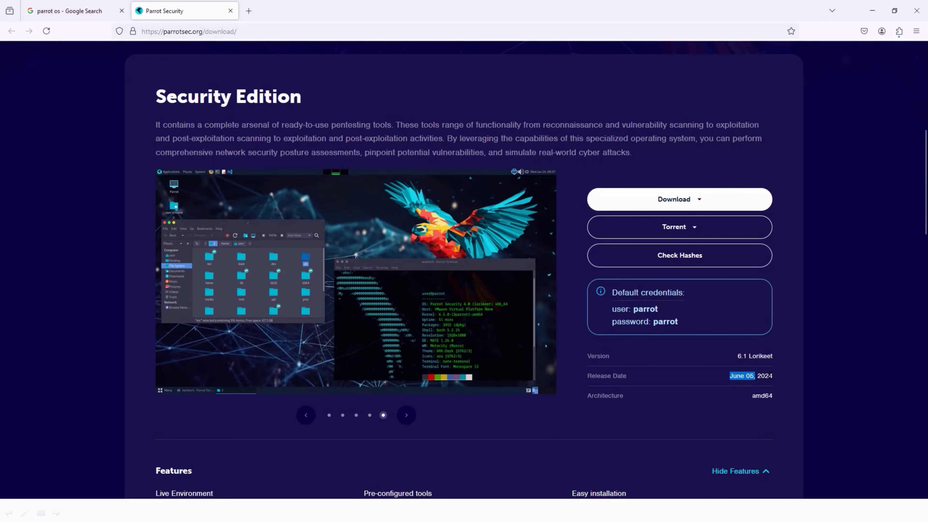
left_click_drag(604, 398, 648, 404)
left_click_drag(752, 396, 764, 396)
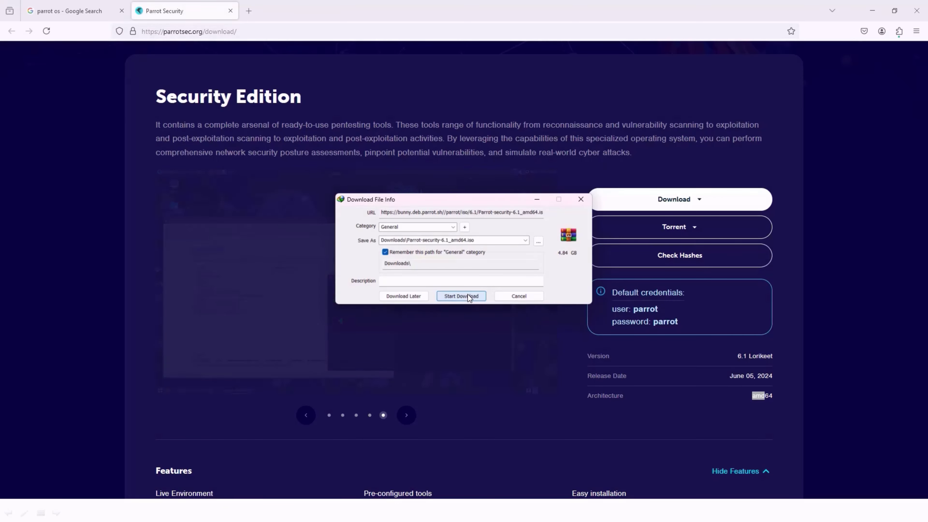
Step: Start downloading the Security Edition ISO image as Parrot-security-6.1_amd64.iso in the Downloads folder
left_click(468, 294)
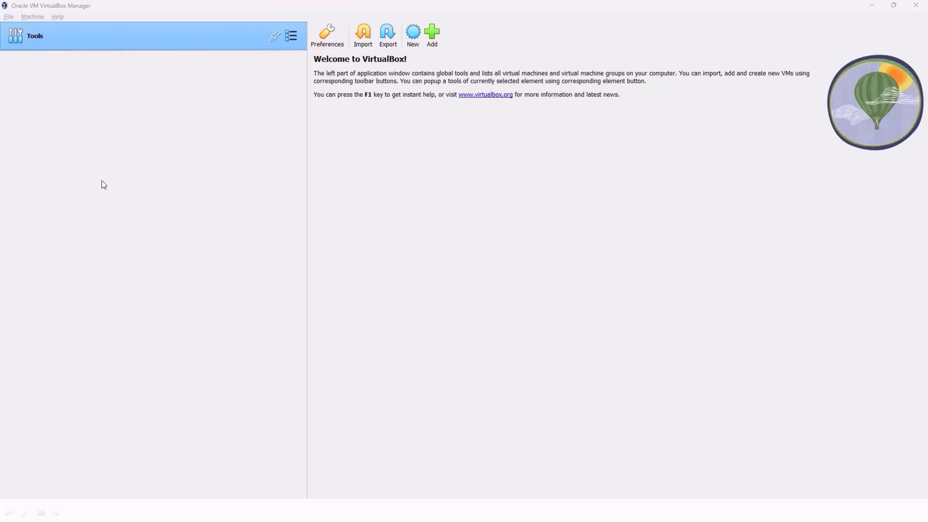
Step: Start a new virtual machine in VirtualBox and name it Parrot-6.1
left_click(413, 37)
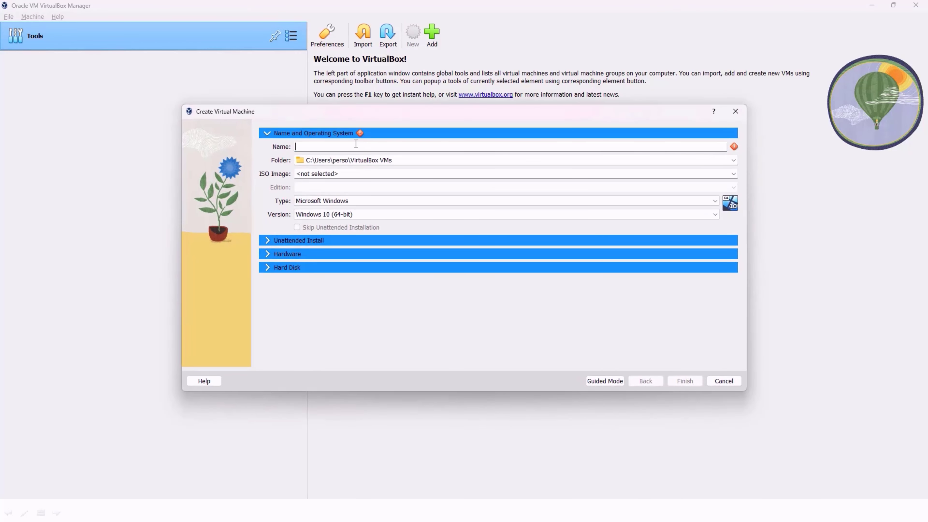
type("Pa")
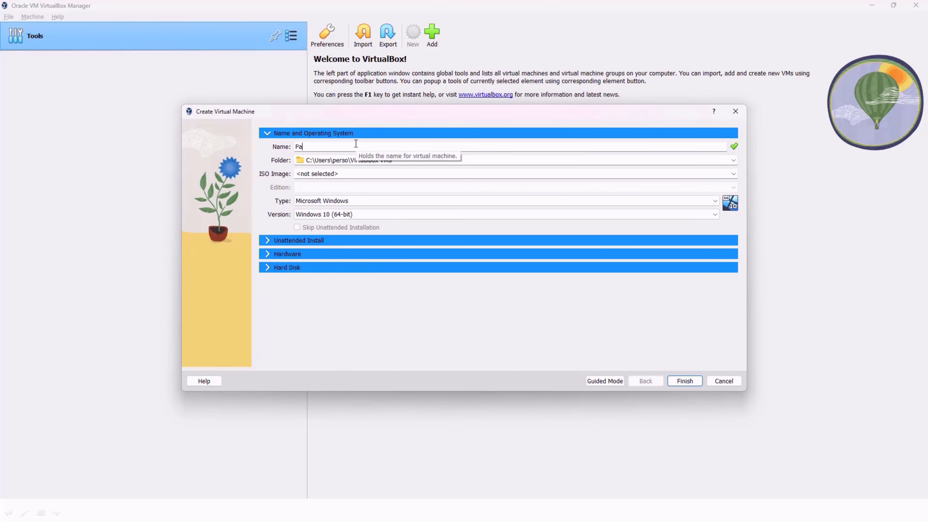
type("rrot-6.1")
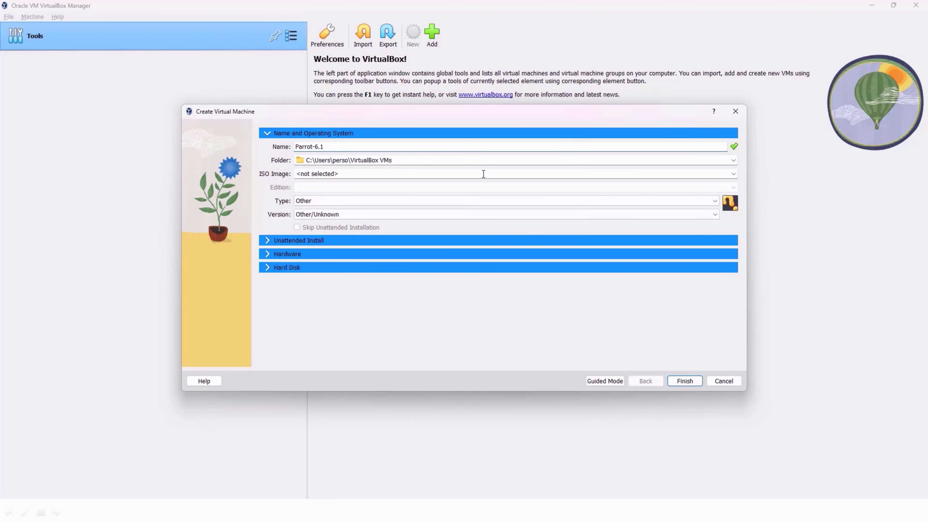
Step: Select Parrot-security-6.1_amd64.iso from the LINUX folder on drive D as the new machine's ISO image
left_click(735, 173)
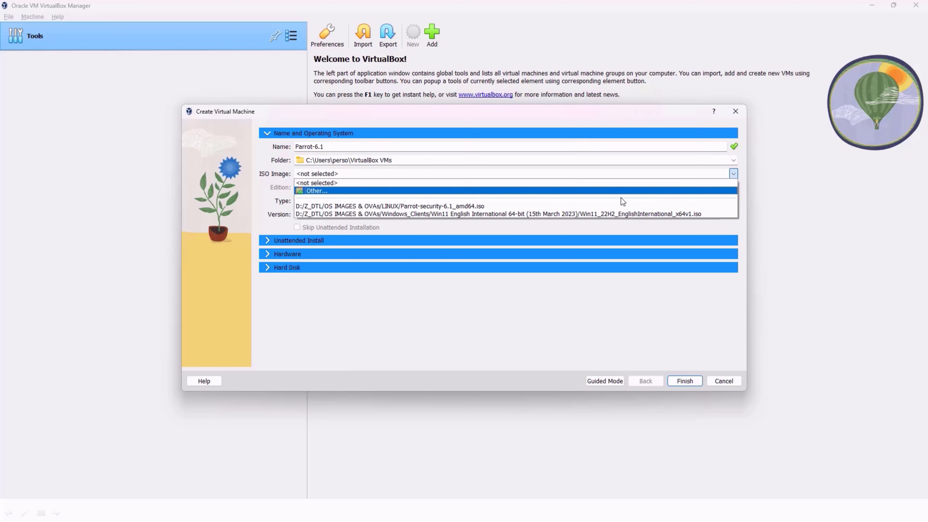
left_click(469, 206)
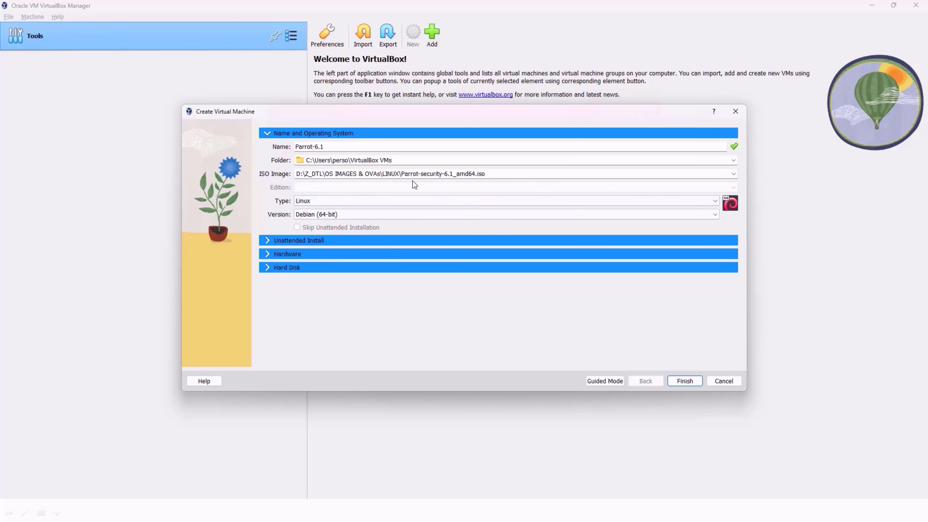
left_click(734, 161)
left_click(733, 174)
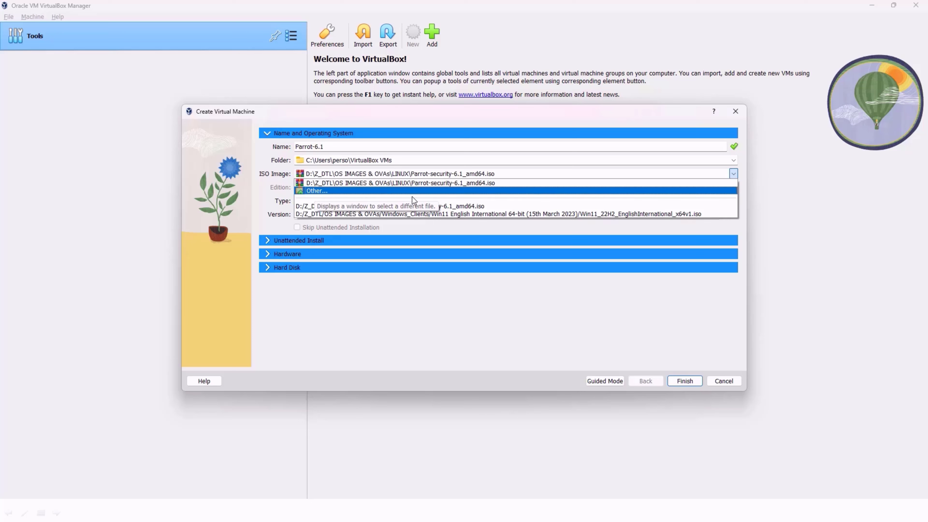
left_click(441, 327)
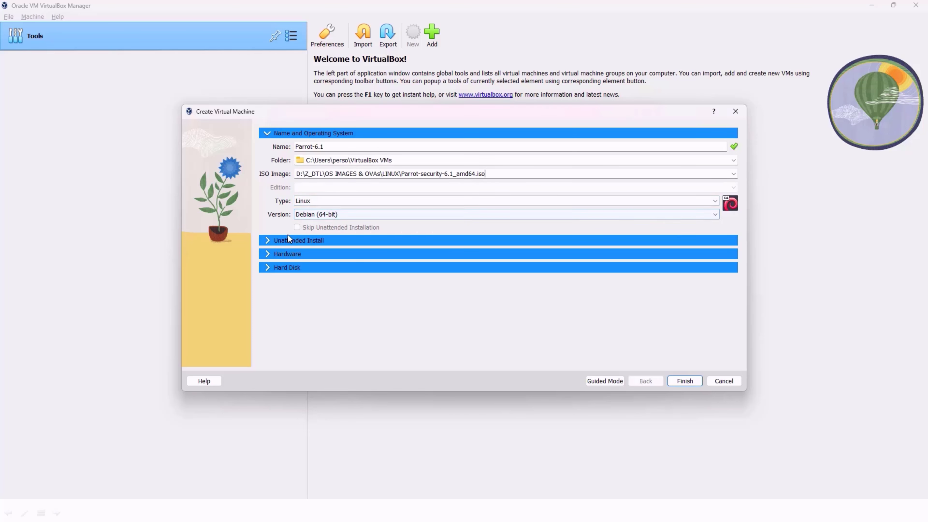
Step: Set the new machine's base memory to 4096 MB and its processors to 2
left_click(271, 241)
left_click(273, 271)
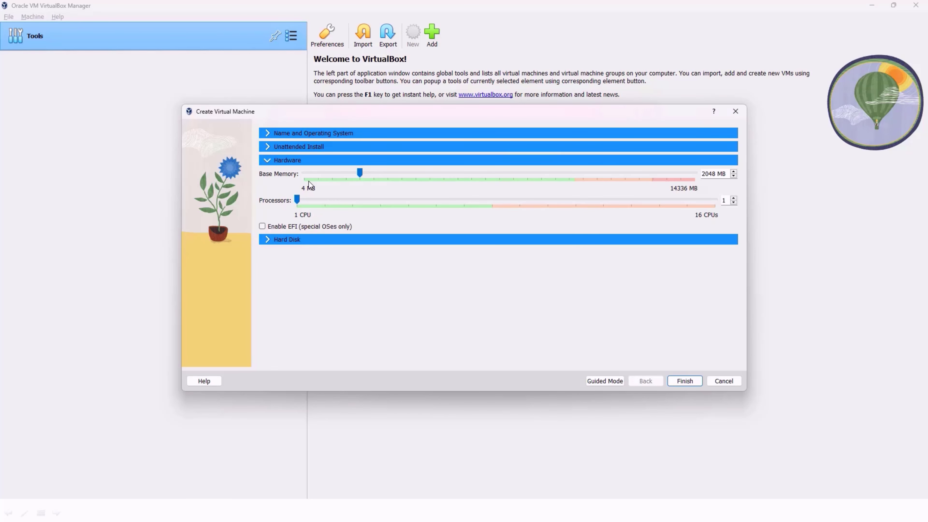
left_click_drag(714, 174, 694, 176)
type("4096")
Step: Set the size of the new virtual hard disk to 30.00 GB
left_click(266, 242)
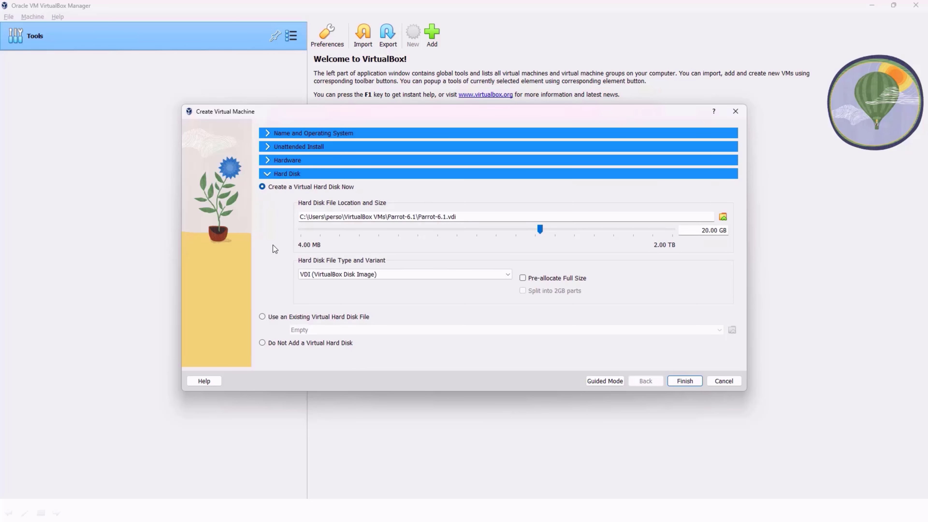
mouse_move(701, 233)
left_mouse_down()
mouse_move(714, 239)
mouse_move(710, 233)
left_mouse_up()
type("30.70")
key("BackSpace")
type("00")
Step: Review the hardware allocation and finish creating the Parrot-6.1 virtual machine
left_click(269, 161)
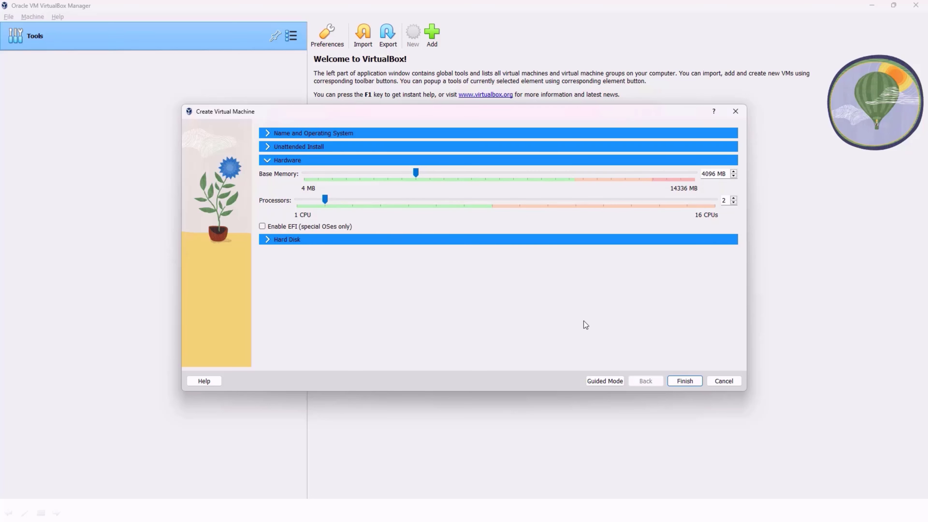
left_click(685, 383)
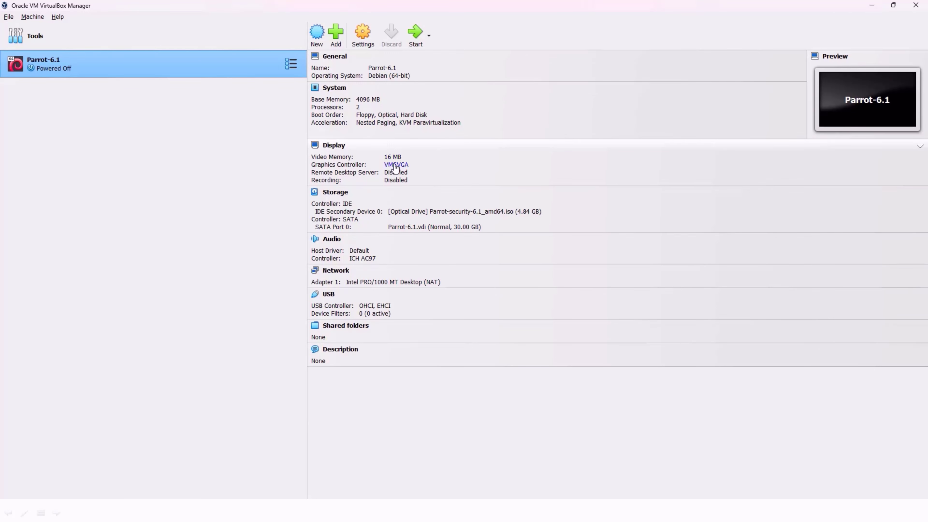
Step: In the Parrot-6.1 machine's system settings, remove Floppy from the boot order and check the processor allocation
right_click(160, 65)
left_click(181, 72)
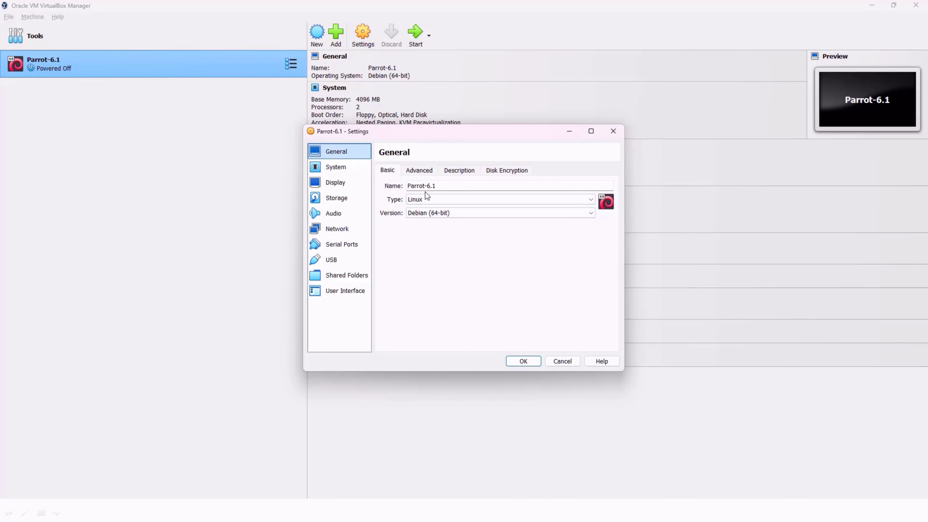
left_click(351, 170)
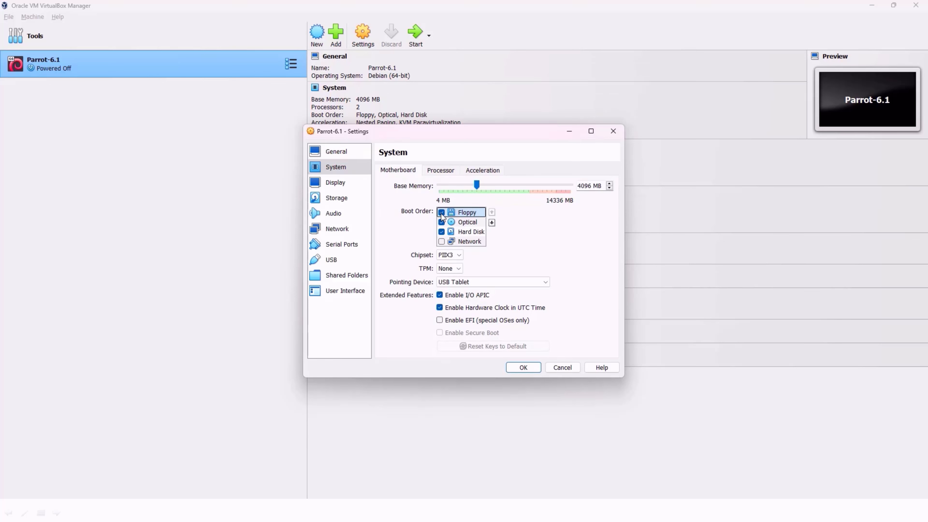
left_click(438, 169)
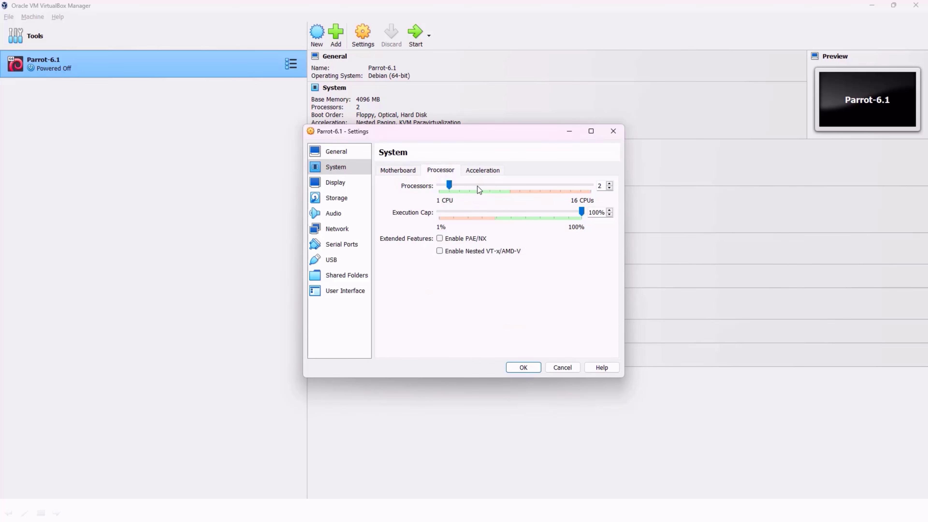
left_click(404, 173)
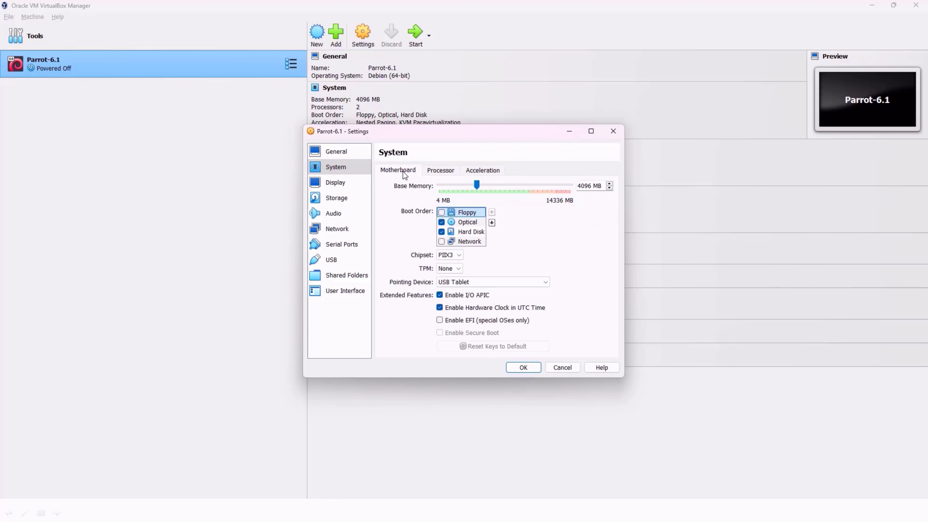
Step: Set the machine's video memory to 128 MB and check how its first network adapter is attached
left_click(336, 182)
left_click_drag(456, 182, 588, 187)
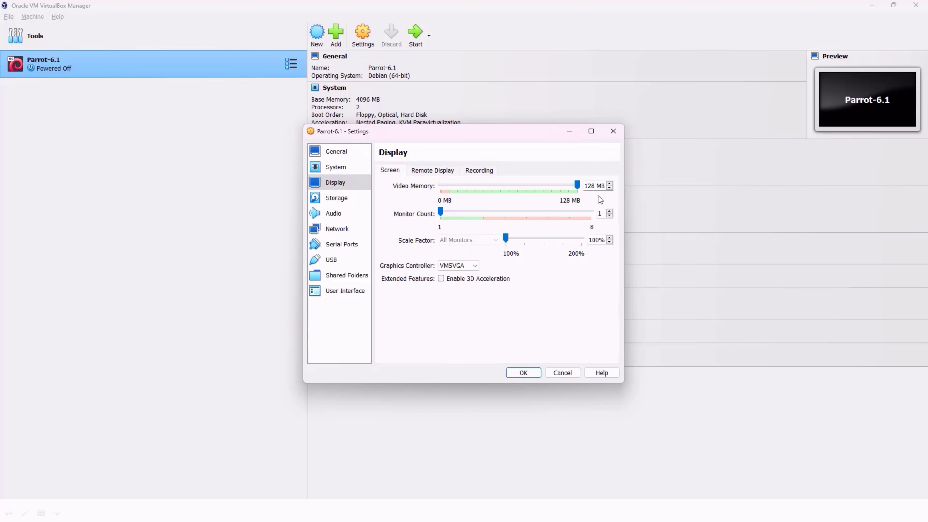
left_click(340, 229)
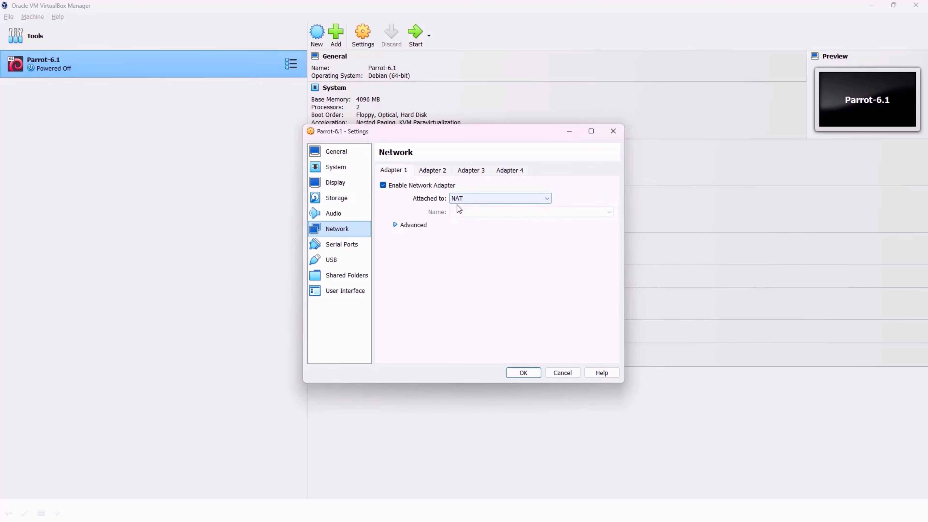
Step: Mark the optical drive holding the Parrot Security ISO as Live CD/DVD and save the machine's settings
left_click(350, 200)
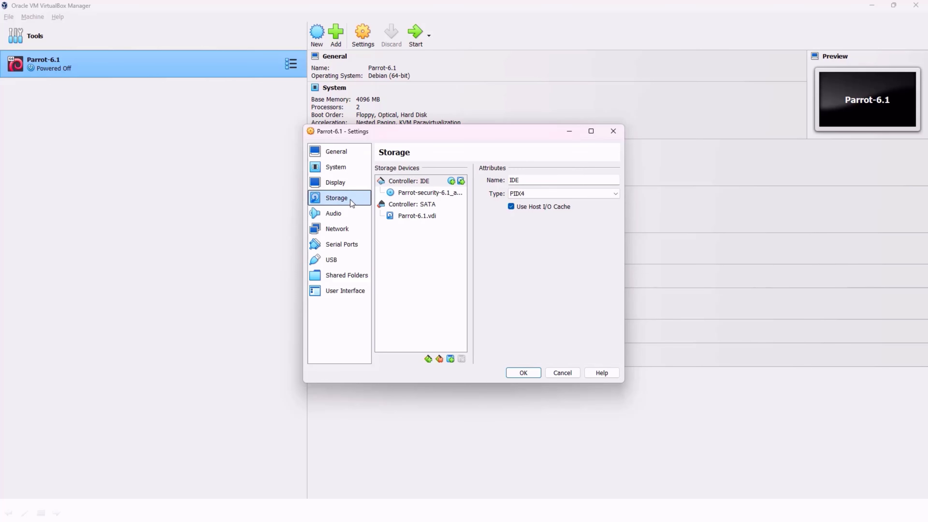
left_click(422, 217)
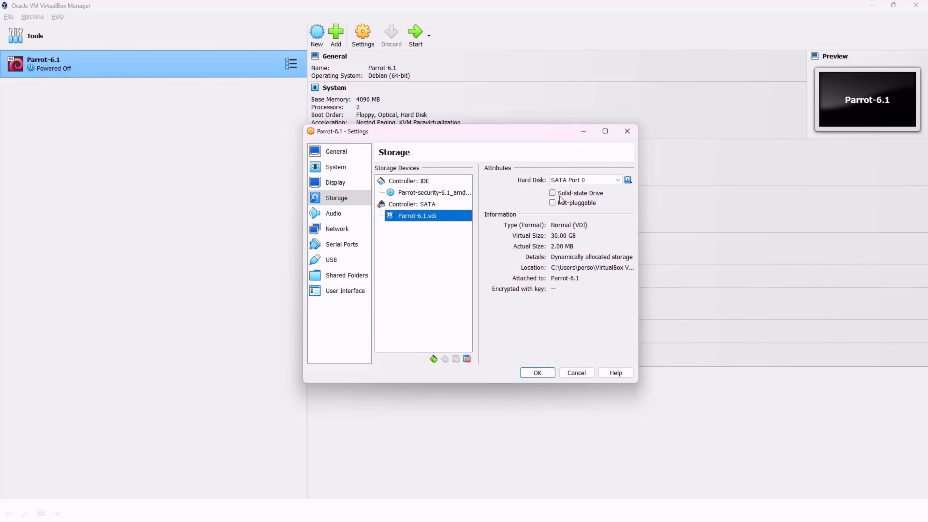
left_click(434, 193)
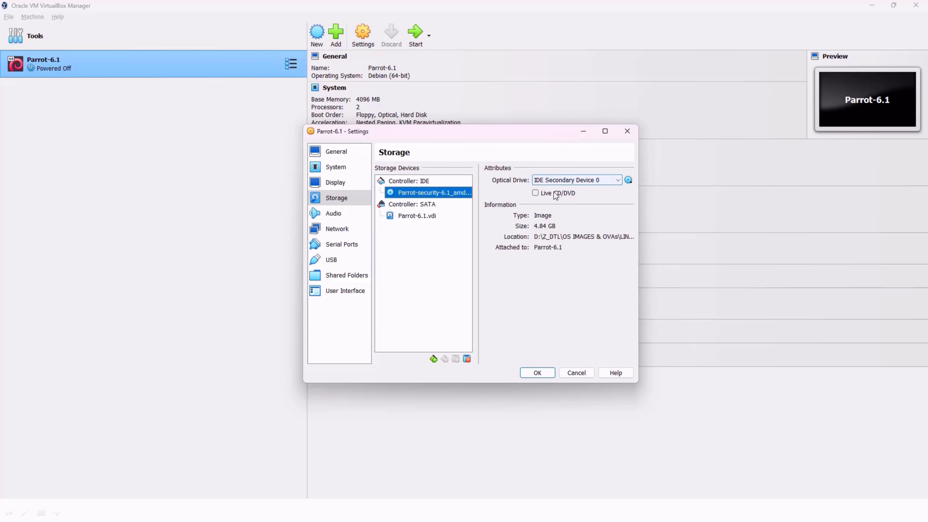
left_click(535, 193)
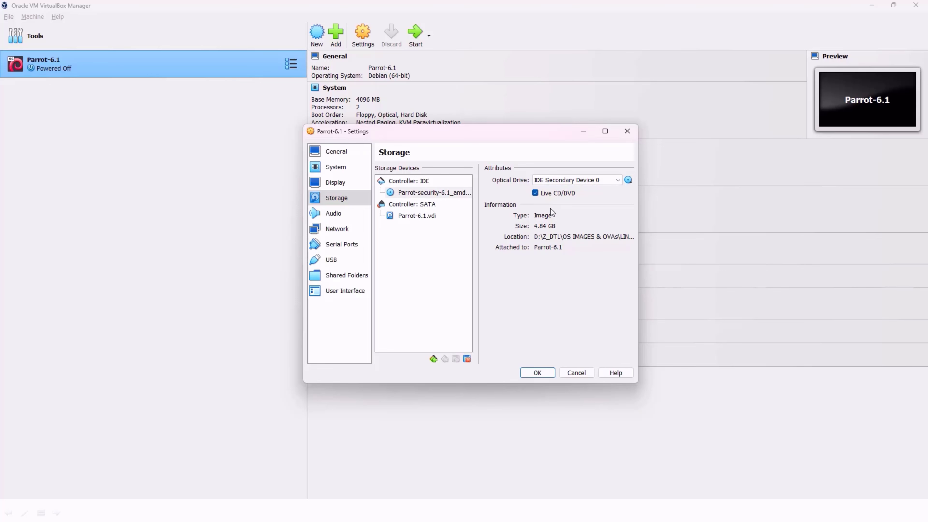
left_click(537, 373)
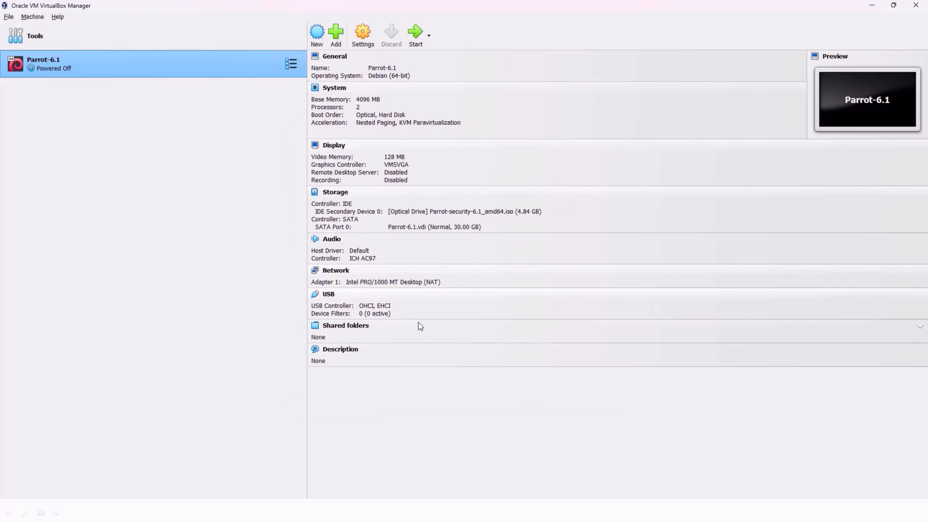
Step: Start the Parrot-6.1 virtual machine and dismiss the keyboard capture notification
left_click(430, 35)
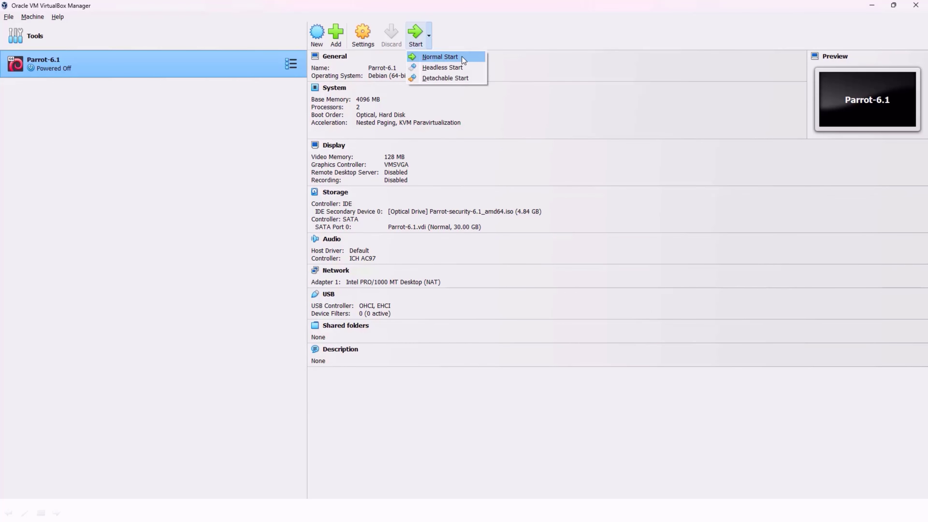
left_click(414, 35)
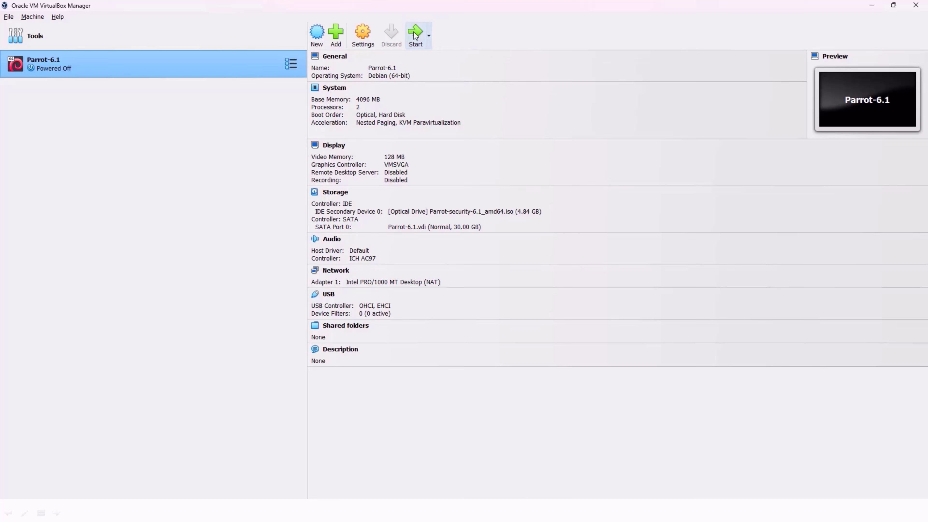
left_click(415, 35)
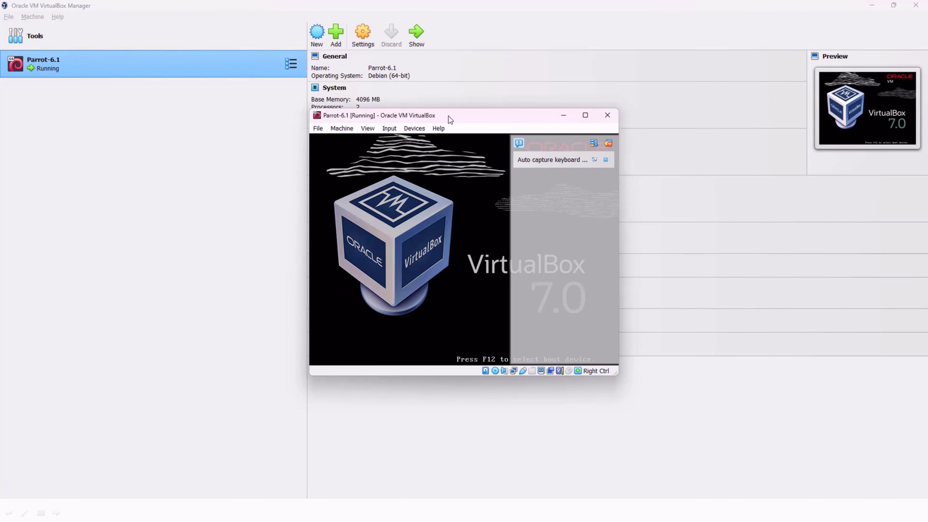
left_click(605, 160)
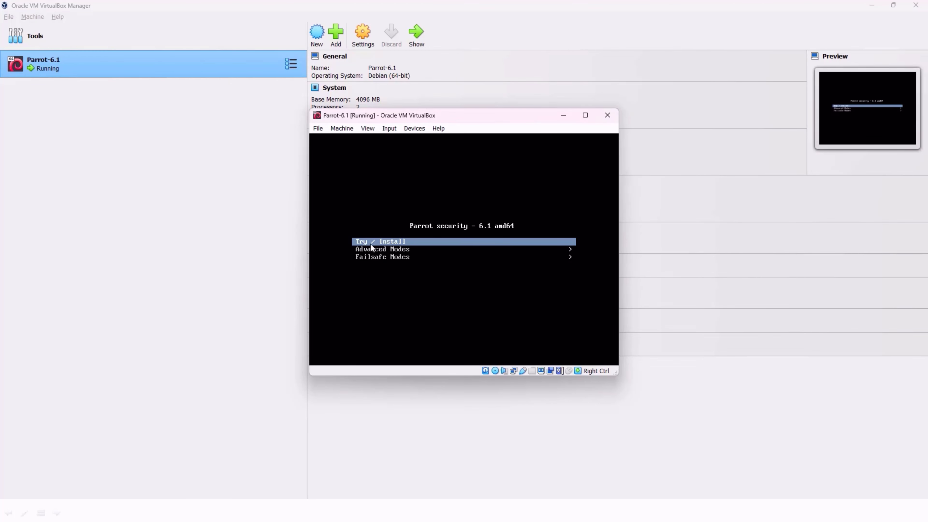
Step: Boot the machine with the Try / Install entry of the Parrot security boot menu
key("Down")
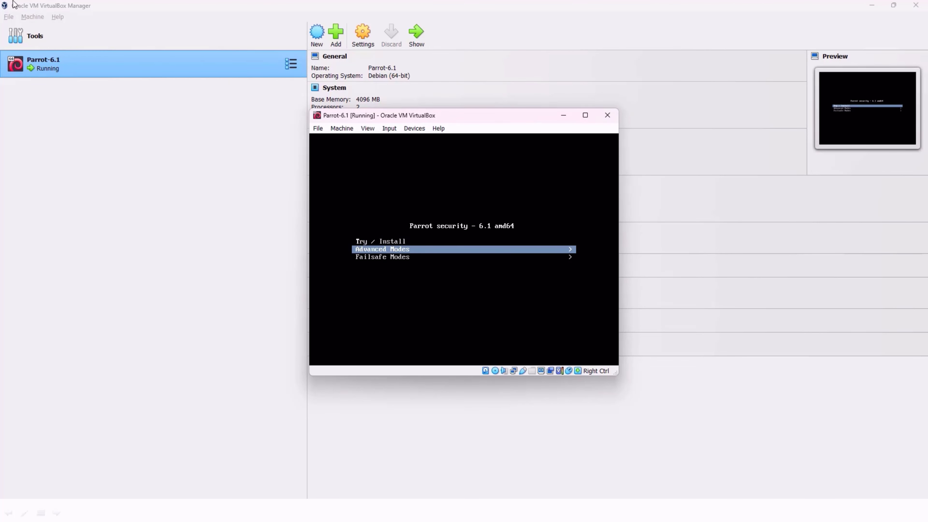
key("Up")
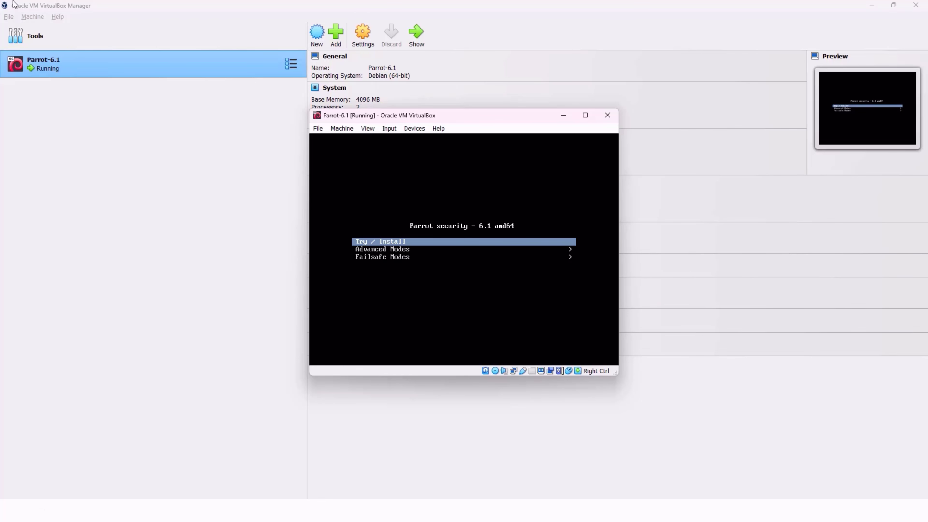
key("Return")
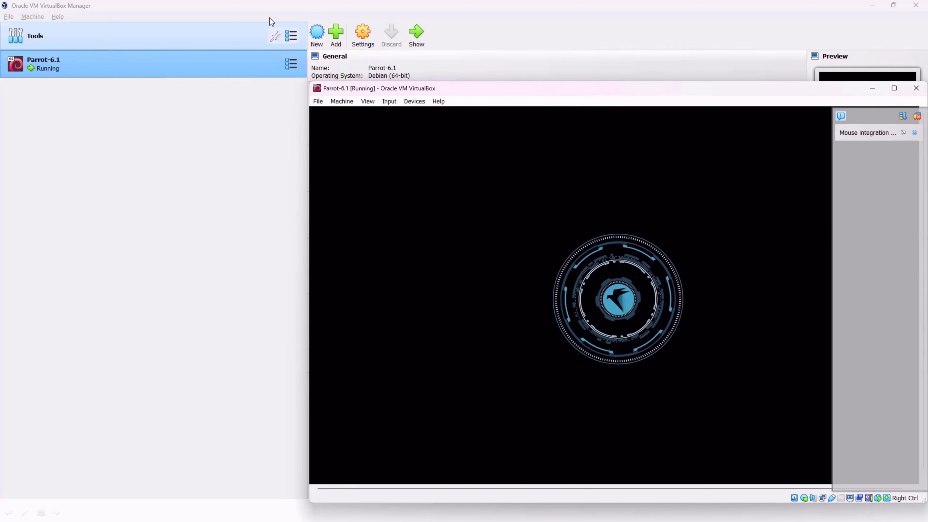
Step: Dismiss the mouse integration notification and maximize the running virtual machine's window
left_click_drag(513, 89, 374, 78)
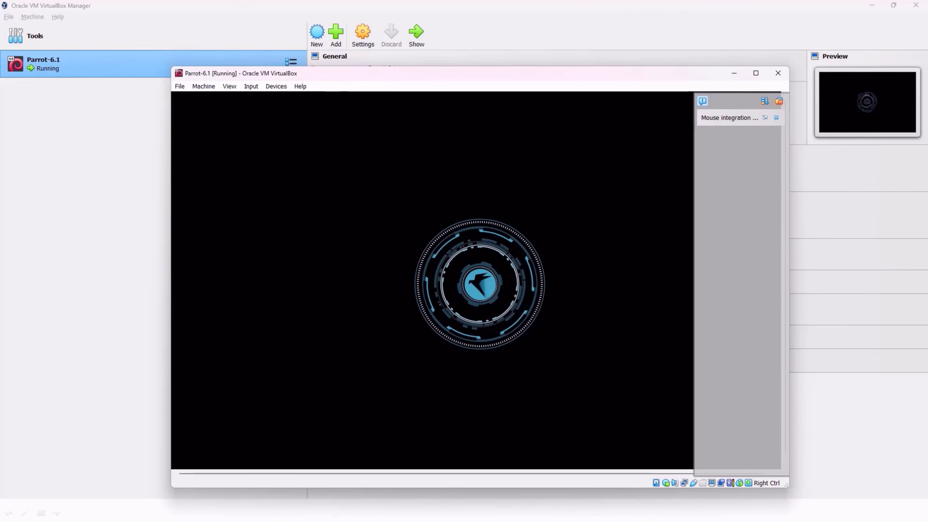
left_click(776, 118)
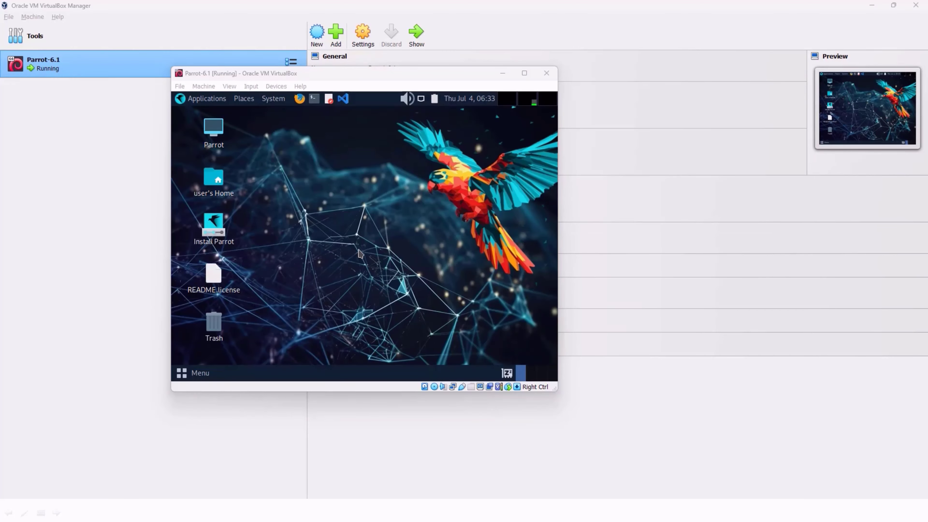
double_click(396, 76)
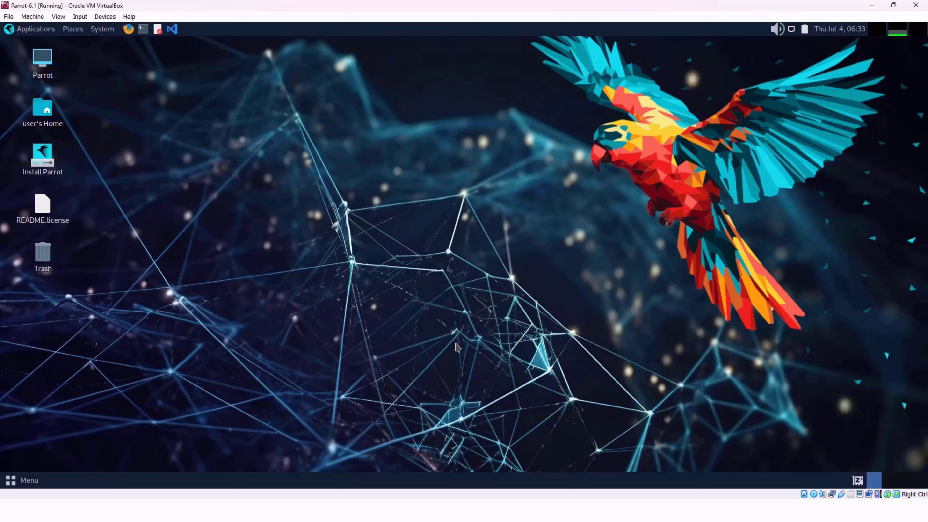
Step: Launch the Parrot installer from the live desktop and continue with American English as the language
left_click(52, 178)
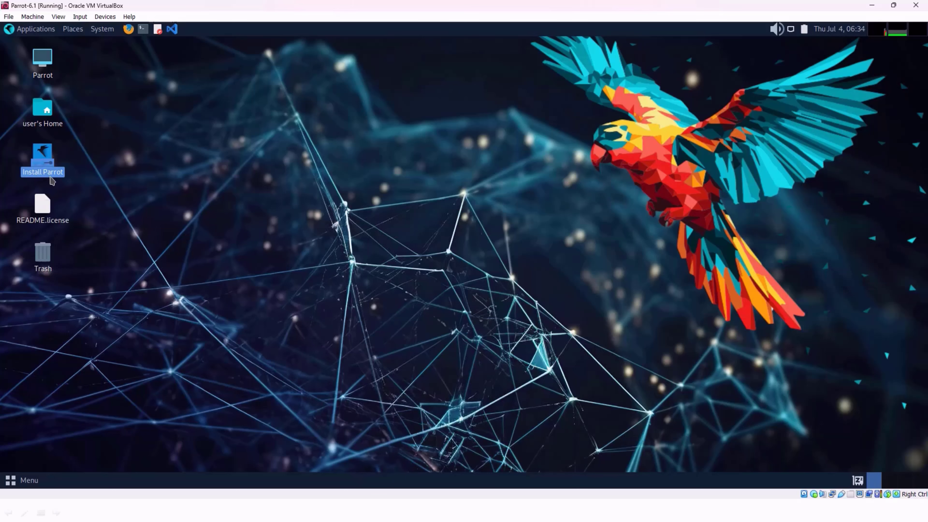
double_click(52, 178)
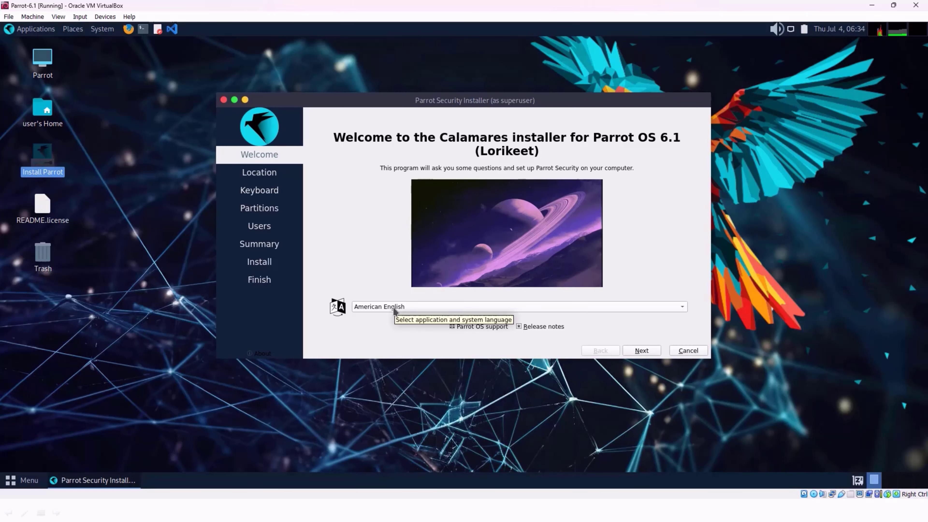
left_click(417, 305)
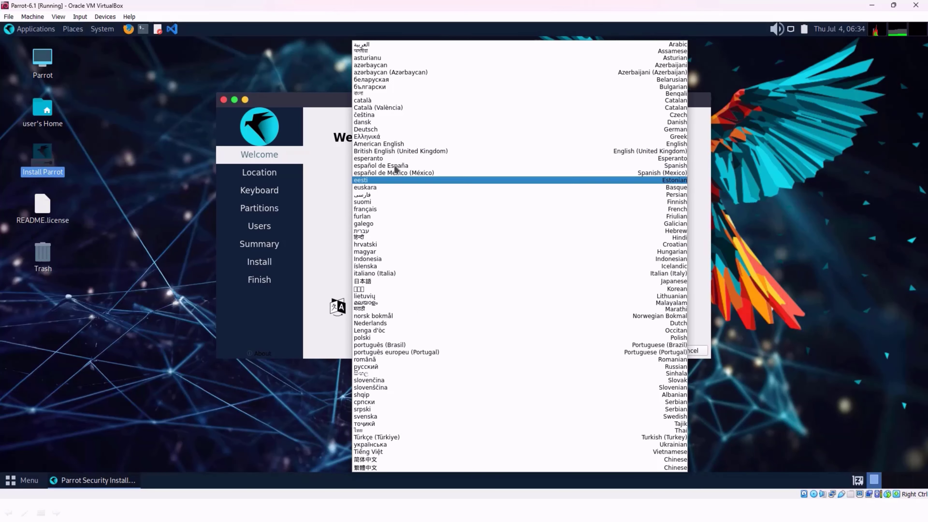
left_click(392, 145)
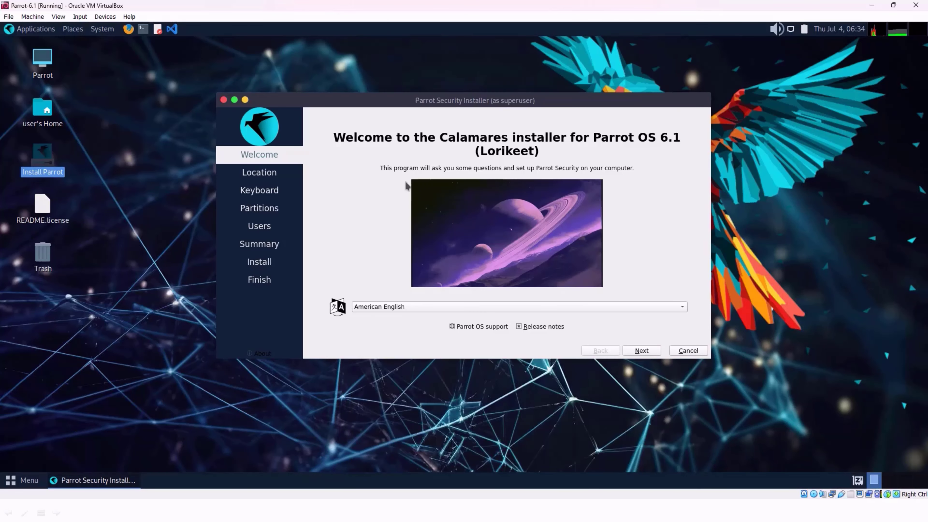
left_click(641, 350)
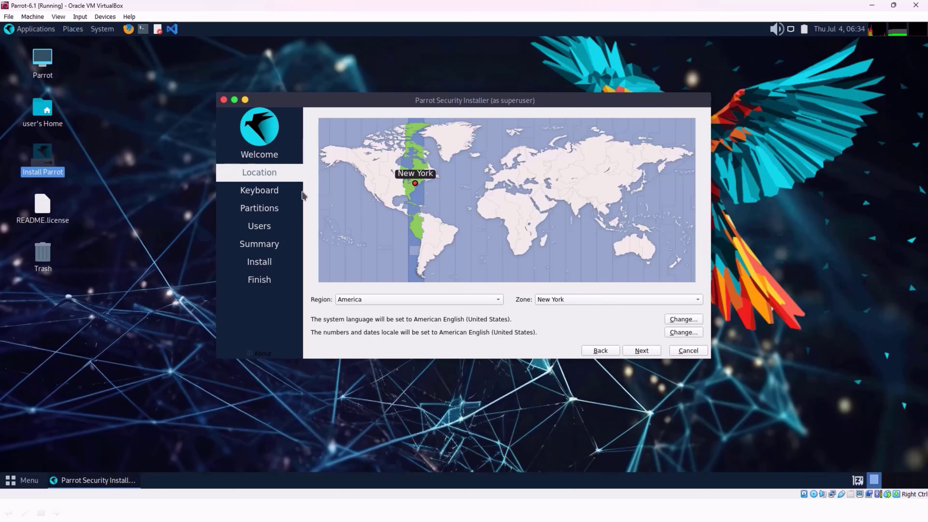
Step: Set the installation's time zone to Asia, Kathmandu and accept the default English (US) keyboard layout
left_click(577, 202)
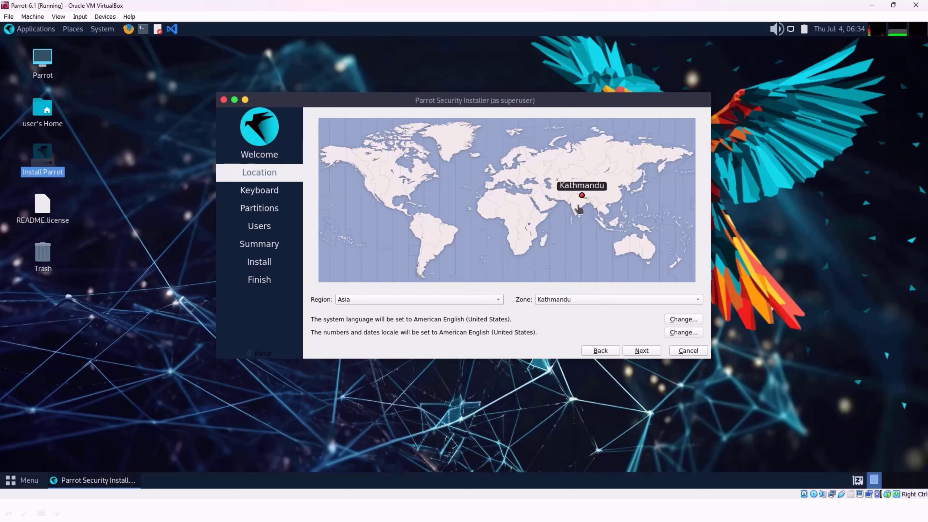
left_click(641, 351)
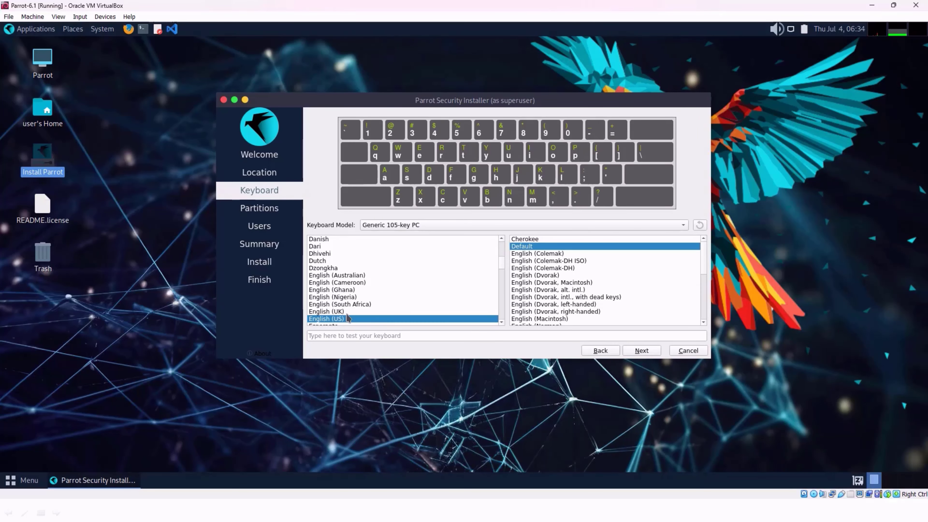
left_click(642, 351)
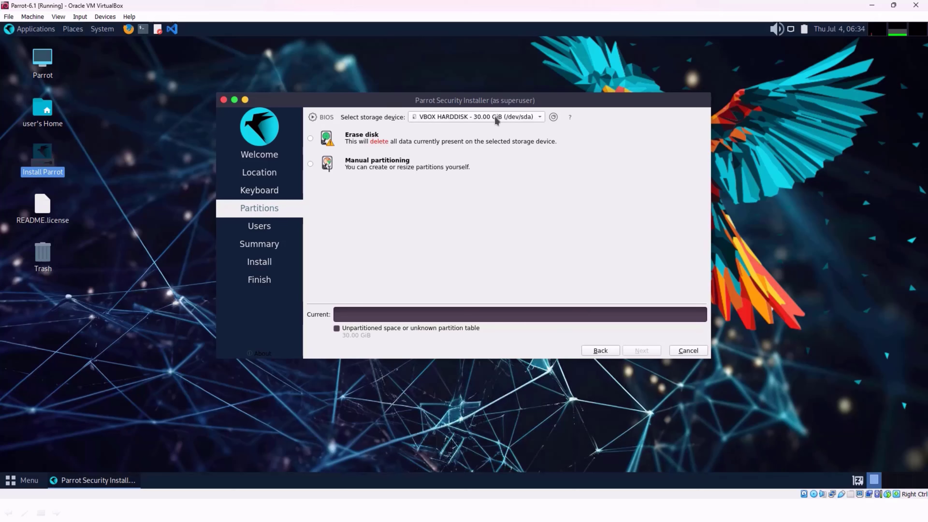
Step: Choose to erase the 30.00 GiB VBOX HARDDISK (/dev/sda) for the installation and set swap to Swap (with Hibernate)
left_click(506, 117)
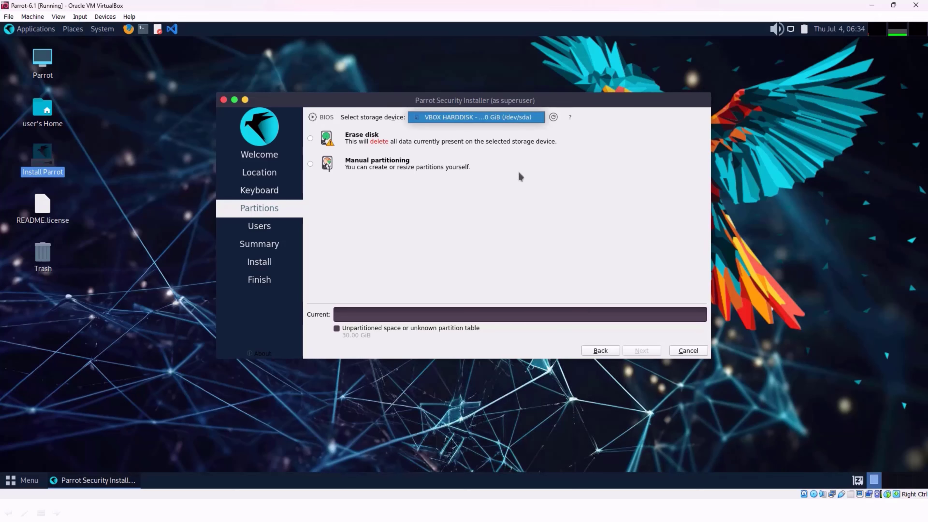
left_click(515, 120)
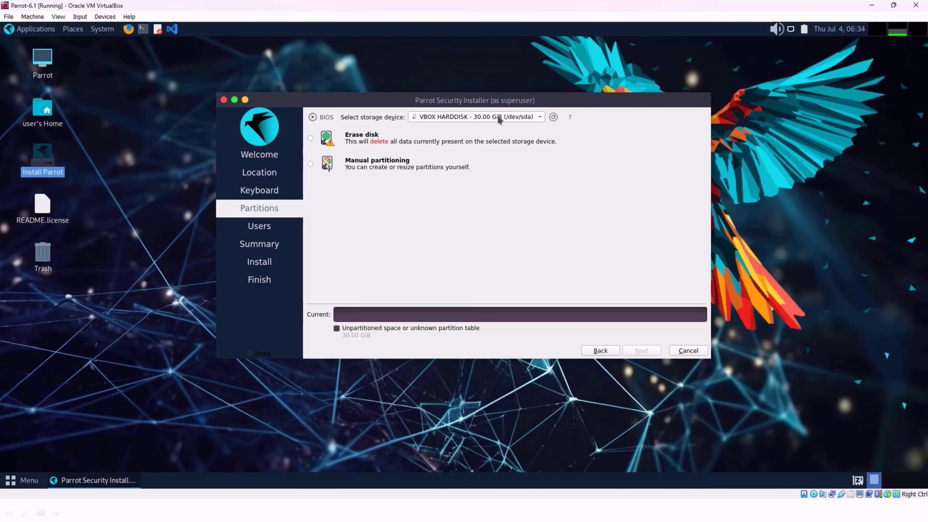
left_click(310, 138)
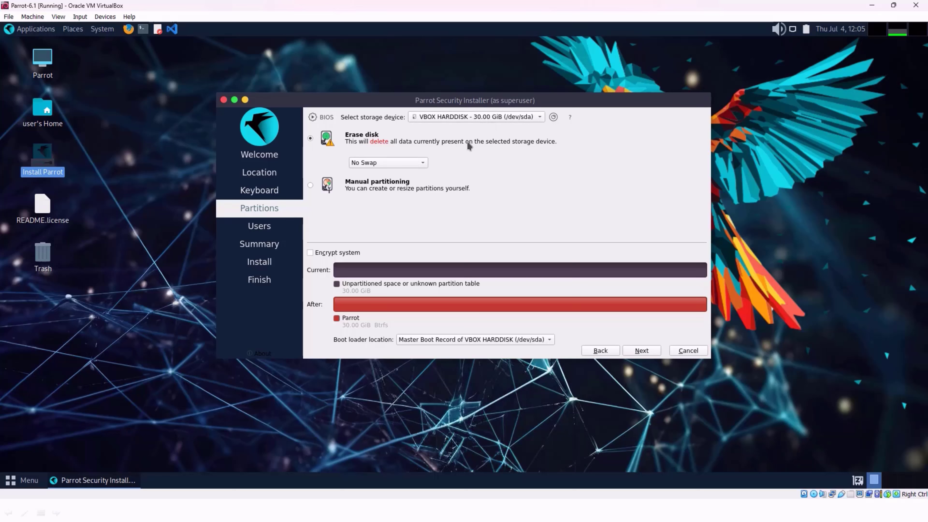
left_click(408, 165)
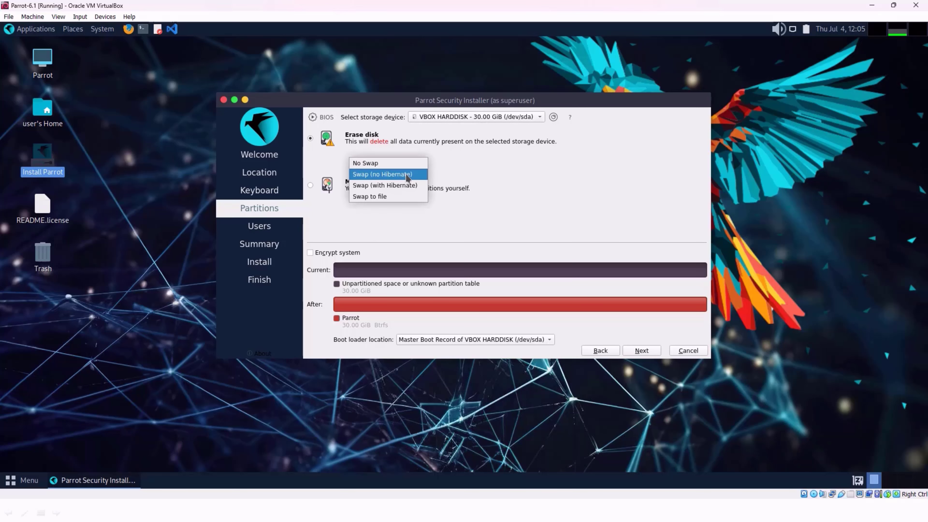
left_click(406, 188)
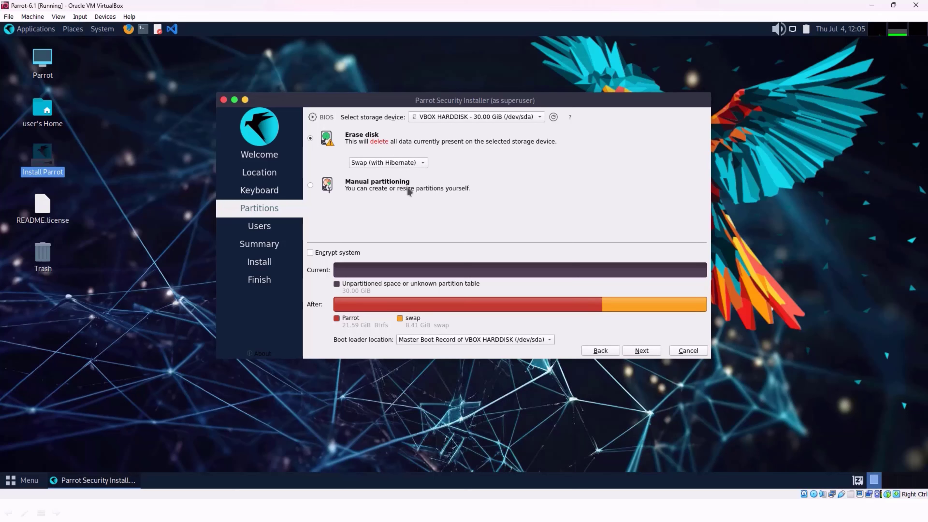
Step: Enable system encryption, enter and confirm the encryption passphrase, and continue to the user account settings
left_click(329, 253)
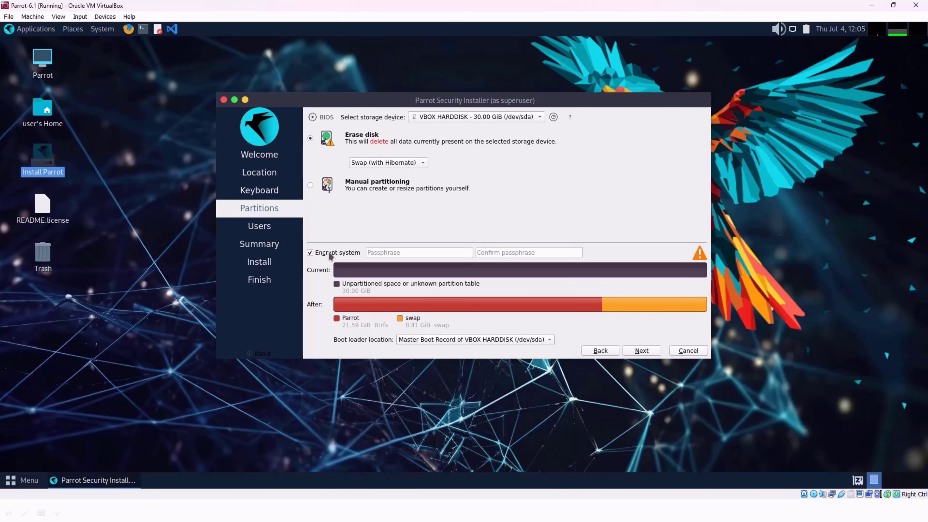
left_click(396, 255)
type("••••••••")
left_click(534, 253)
type("••••")
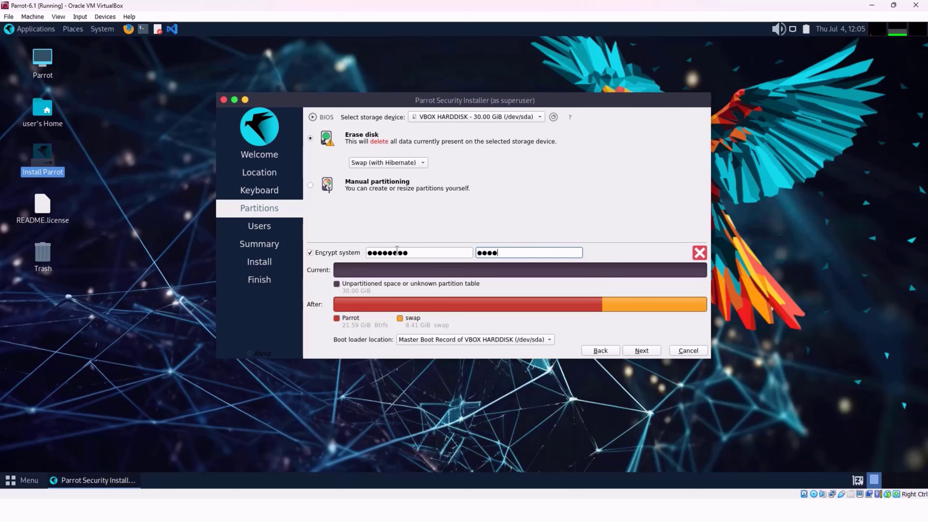
key("BackSpace")
key("BackSpace")
type("••••••")
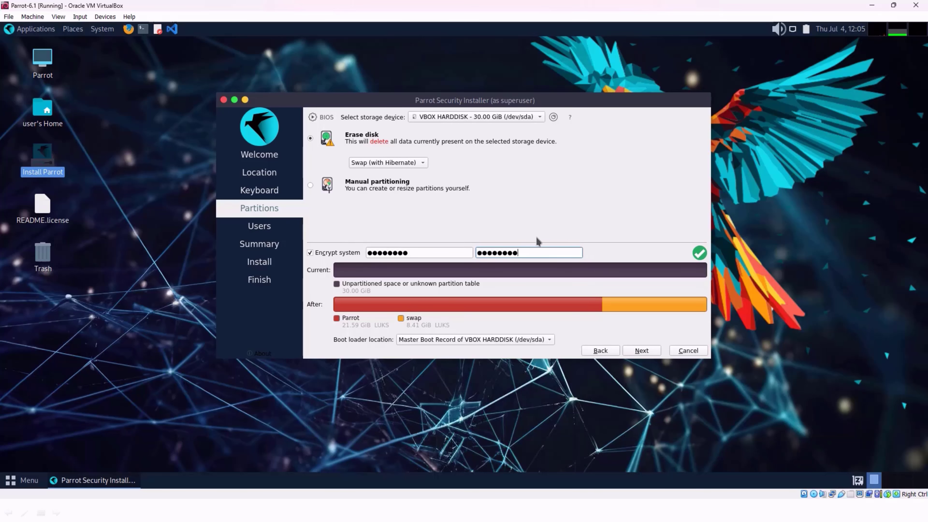
left_click(641, 351)
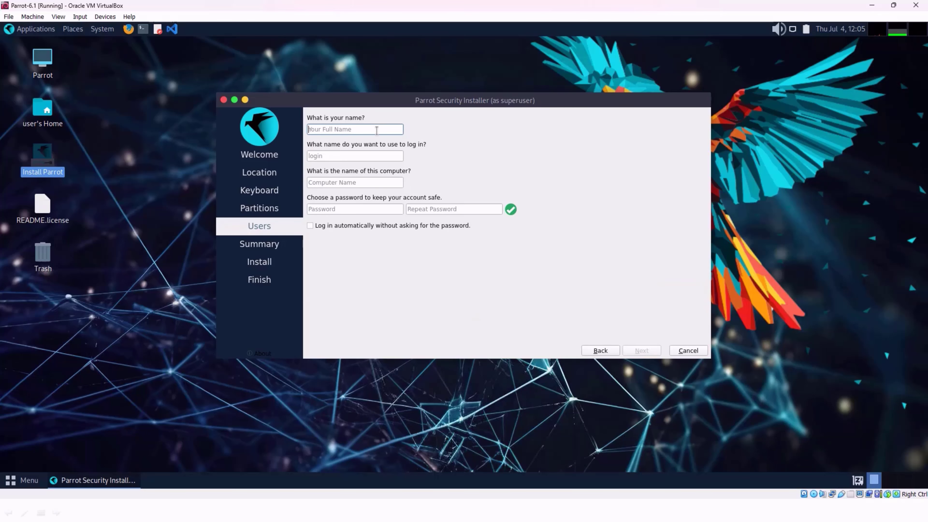
Step: Enter the full name for the account and change the ending of the computer name to pc
type("SolvedbyDave")
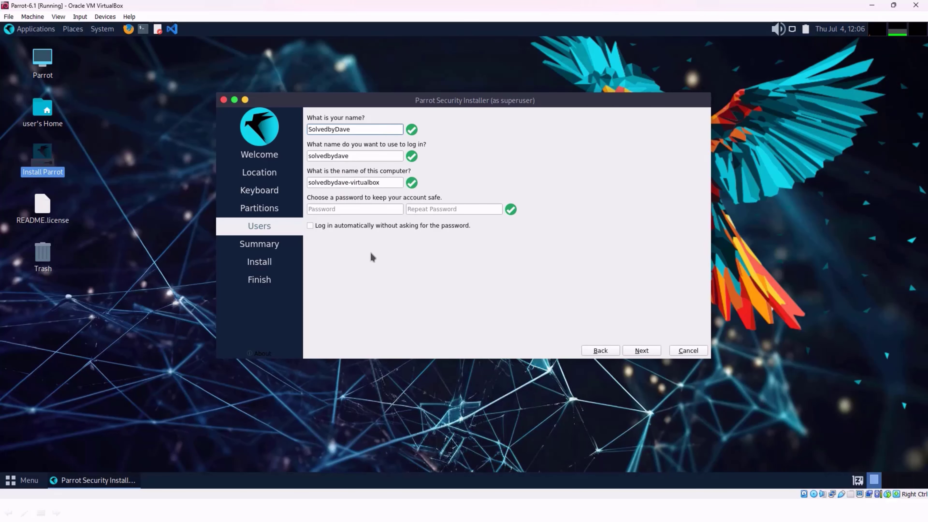
left_click(388, 183)
key("BackSpace")
key("BackSpace")
key("BackSpace")
key("BackSpace")
key("BackSpace")
key("BackSpace")
key("BackSpace")
key("BackSpace")
key("BackSpace")
key("BackSpace")
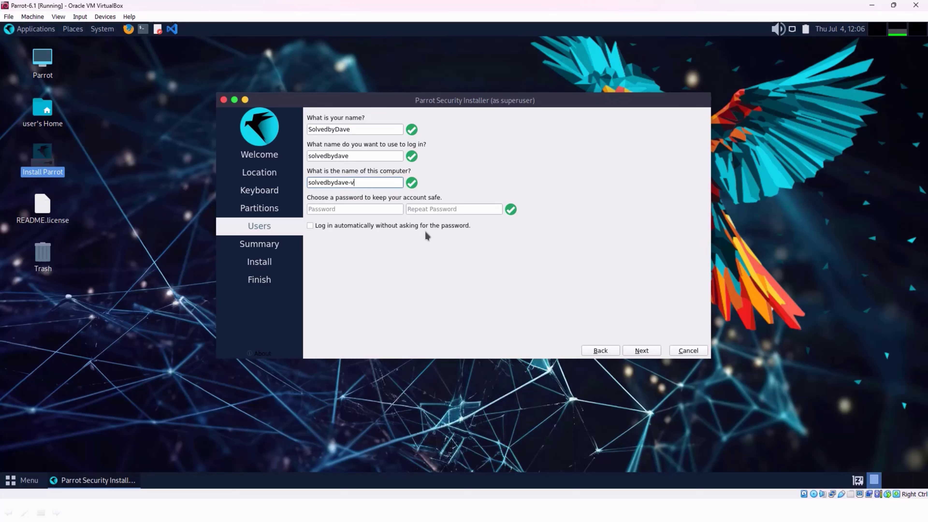
type("pc")
Step: Enter and repeat the account password, and continue to the installation summary
left_click(355, 210)
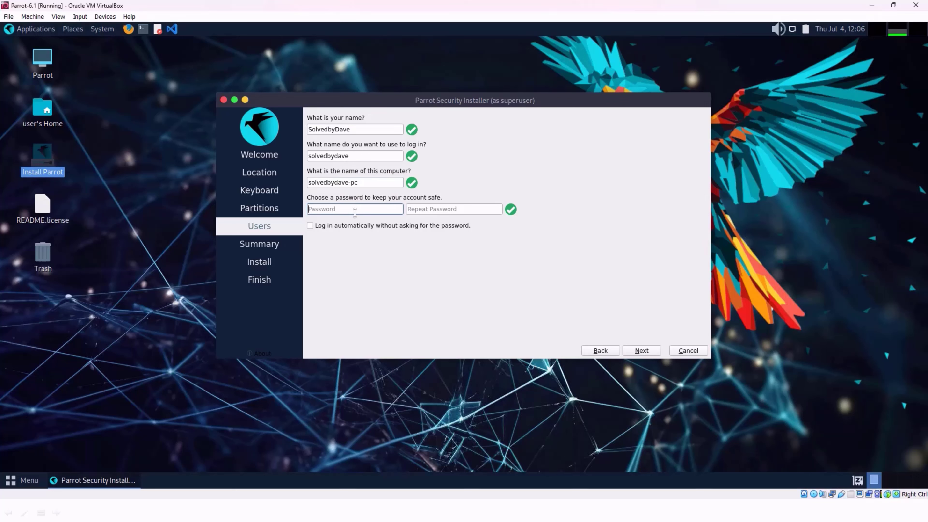
type("************")
key("Tab")
type("************")
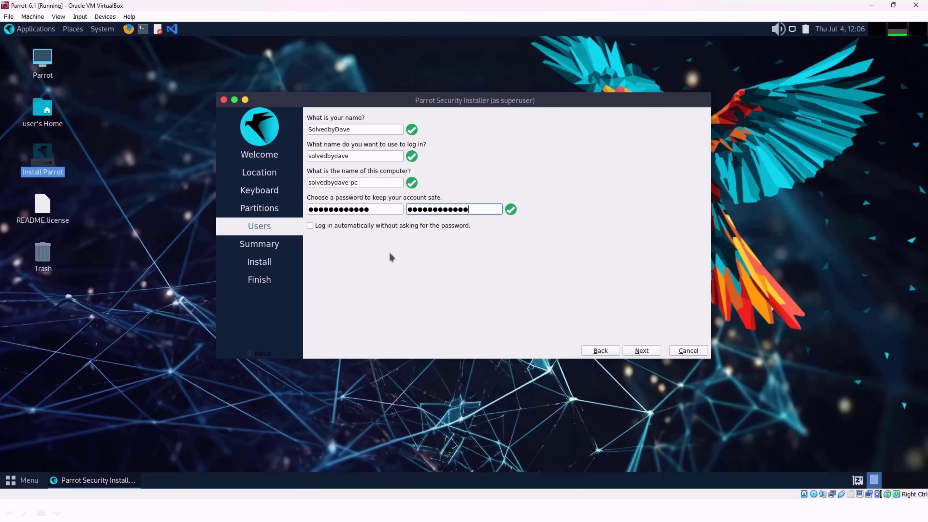
left_click(642, 351)
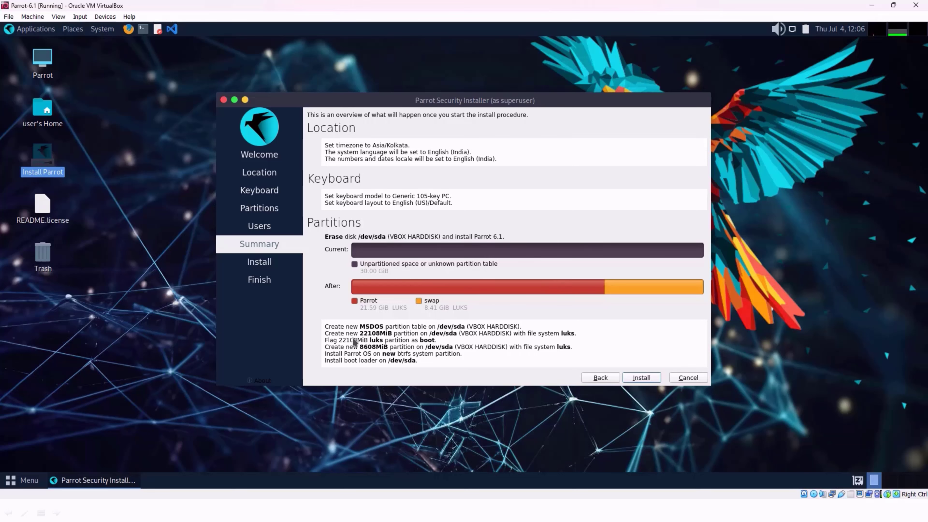
Step: Install Parrot 6.1 on the virtual disk, confirming the disk changes, and finish with Restart now enabled
left_click(642, 377)
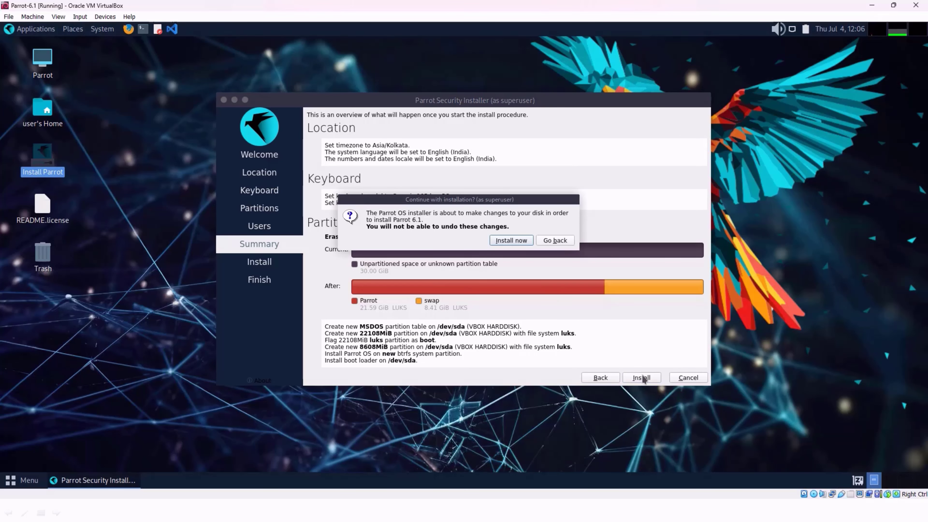
left_click(510, 241)
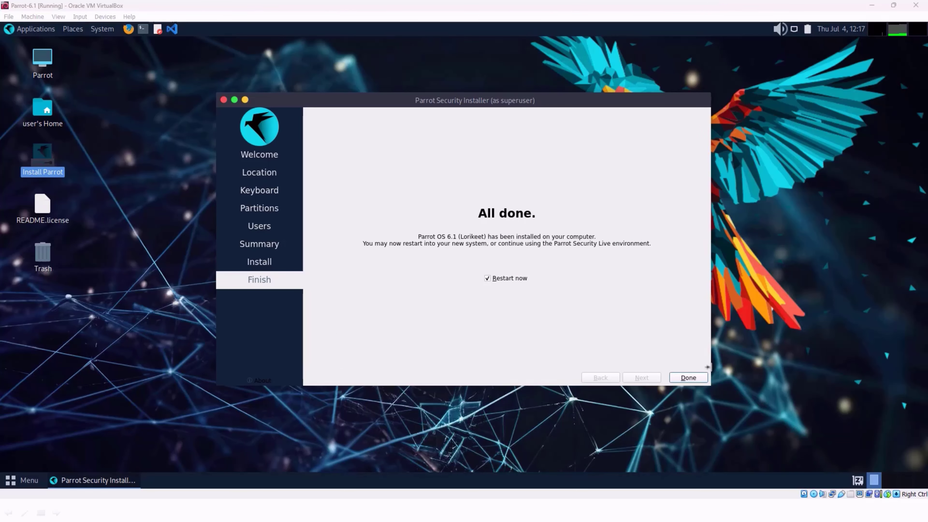
left_click(685, 378)
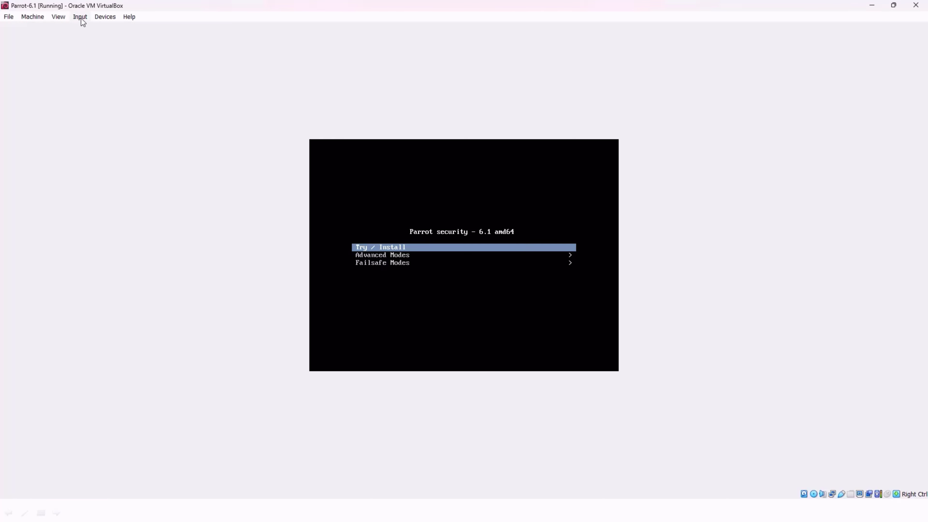
Step: Remove the Parrot installation ISO from the running machine's virtual optical drive
left_click(99, 17)
mouse_move(124, 29)
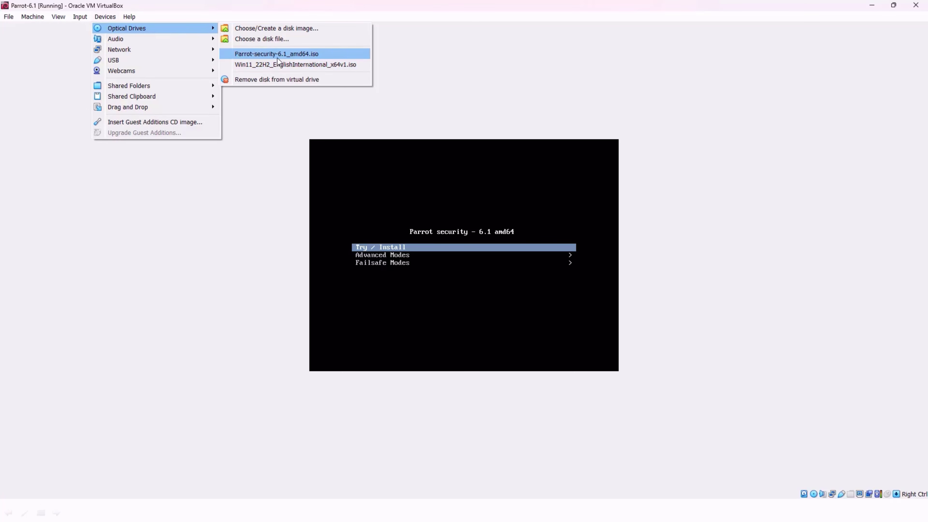
left_click(274, 81)
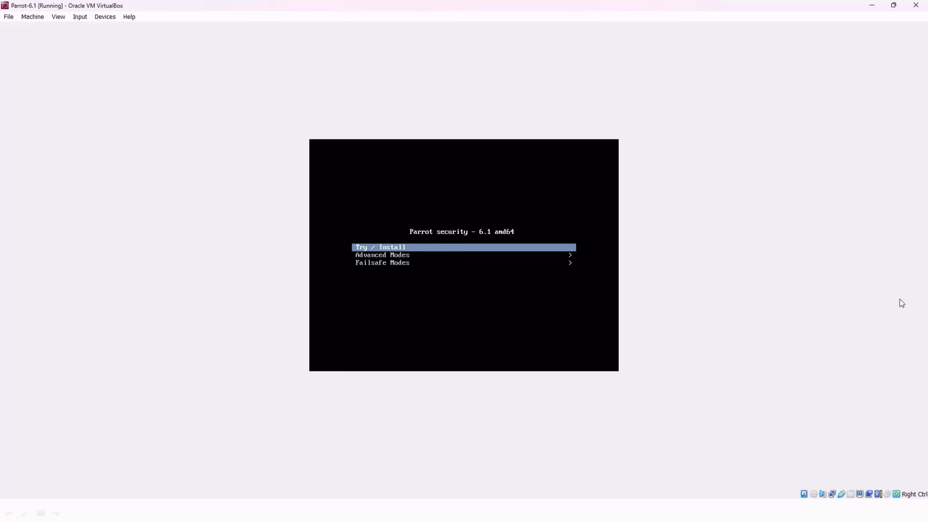
Step: Reset the Parrot-6.1 virtual machine and confirm the reset so it boots from the virtual hard disk
left_click(485, 248)
left_click(5, 4)
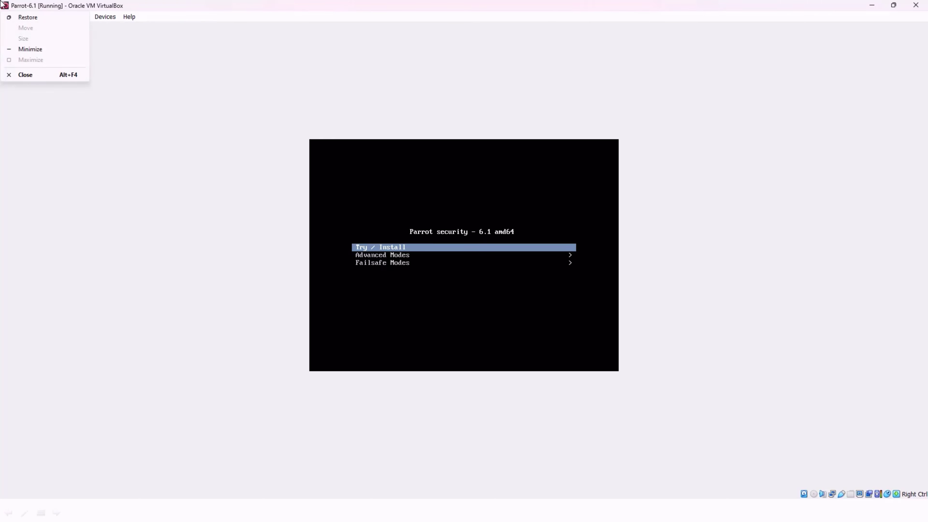
left_click(3, 4)
left_click(30, 17)
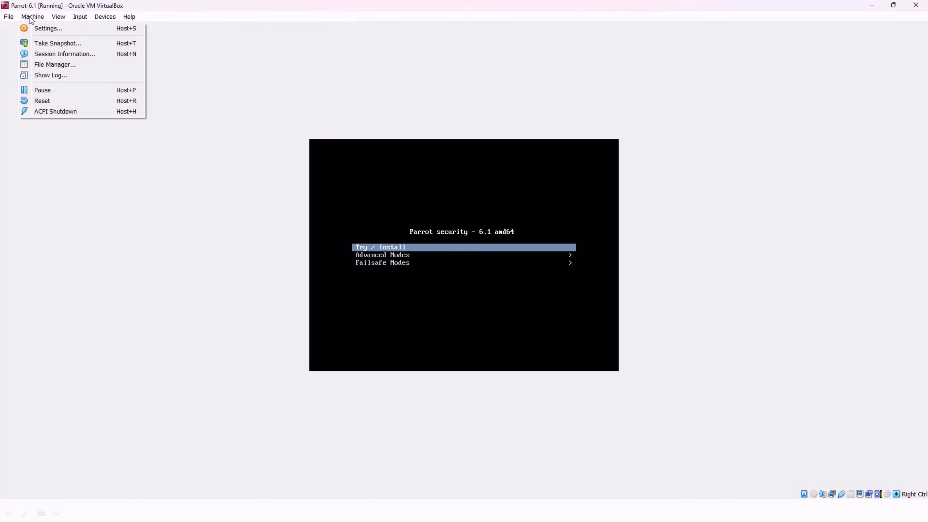
left_click(38, 101)
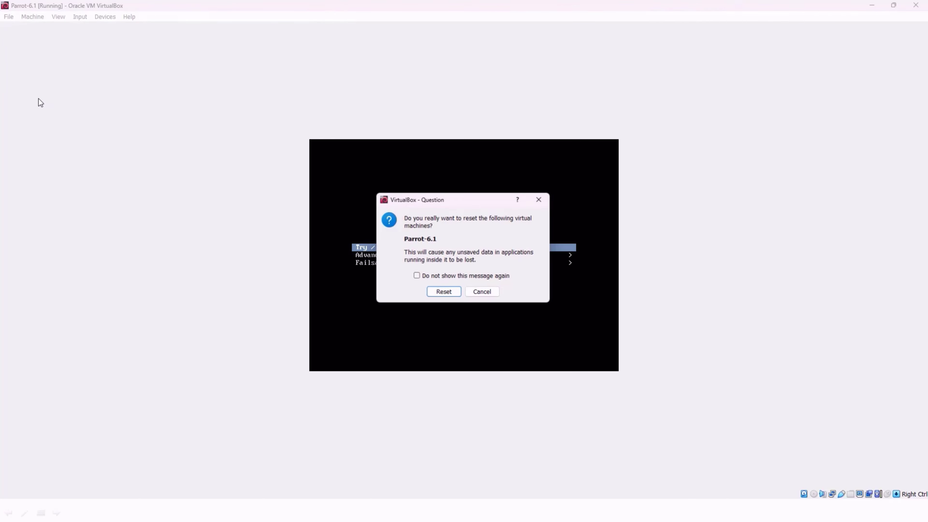
left_click(444, 292)
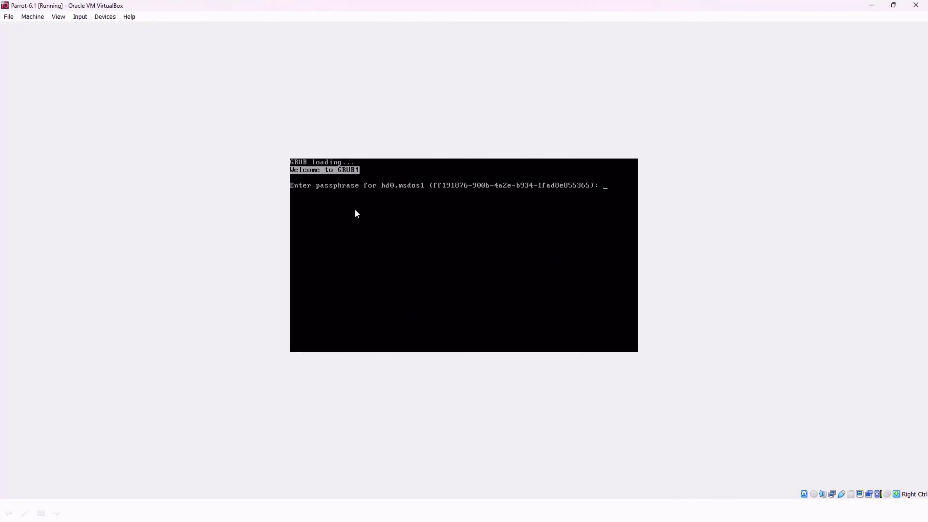
Step: Unlock the encrypted disk at the GRUB prompt with the encryption passphrase
left_click(370, 217)
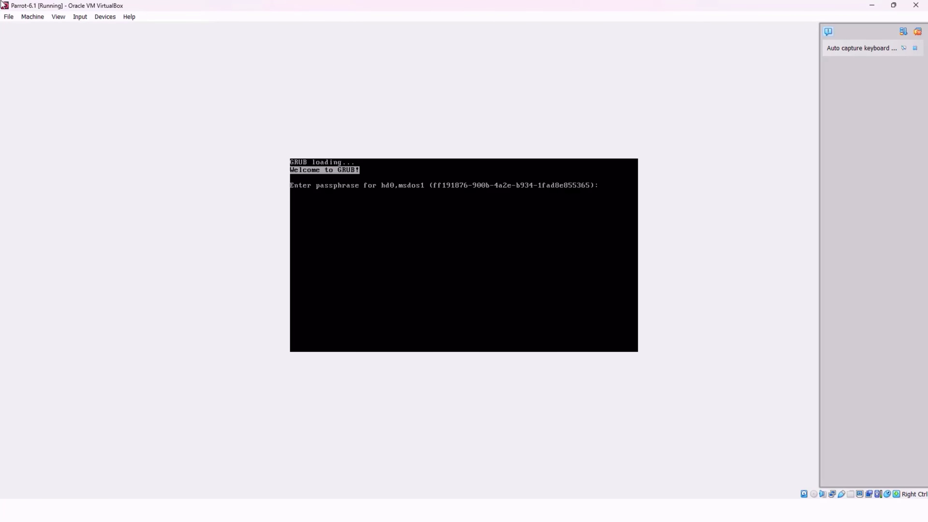
key("Return")
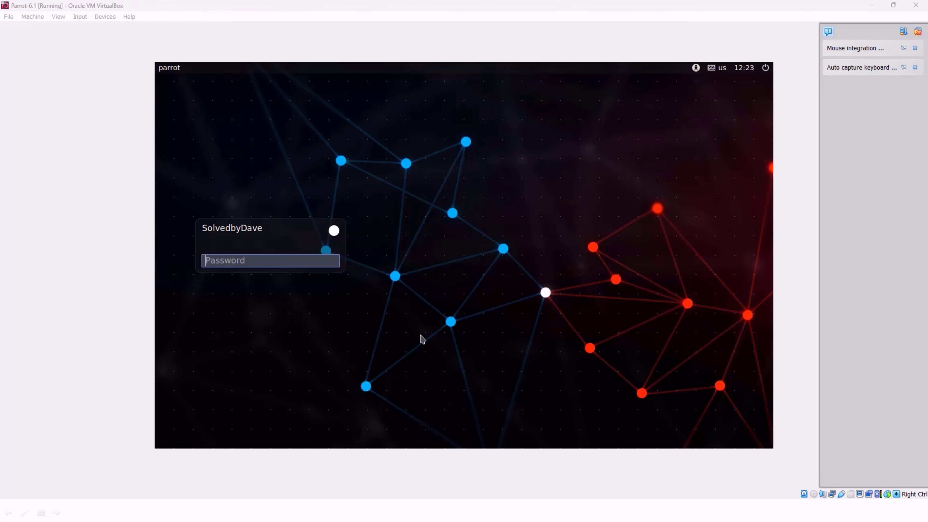
Step: Log in to the installed system with the account password and dismiss the mouse integration notification
left_click(297, 260)
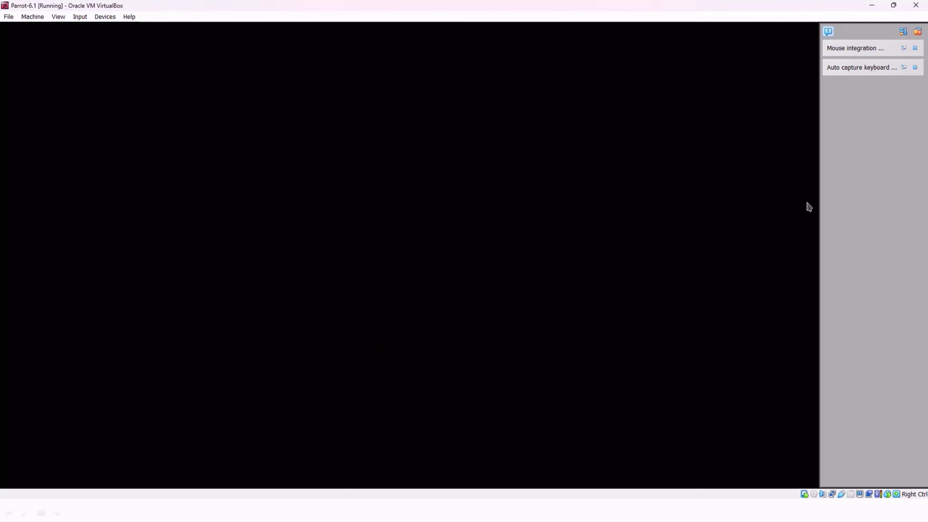
left_click(915, 48)
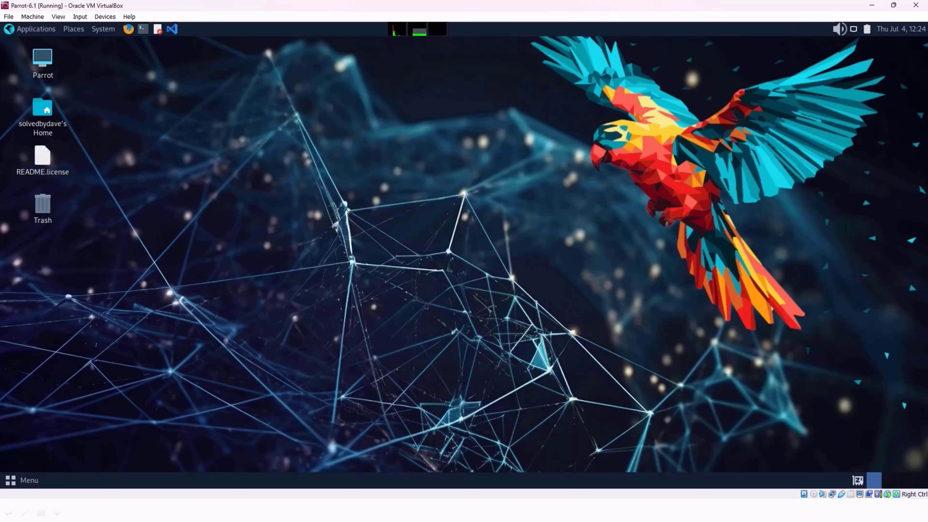
left_click_drag(434, 231, 456, 178)
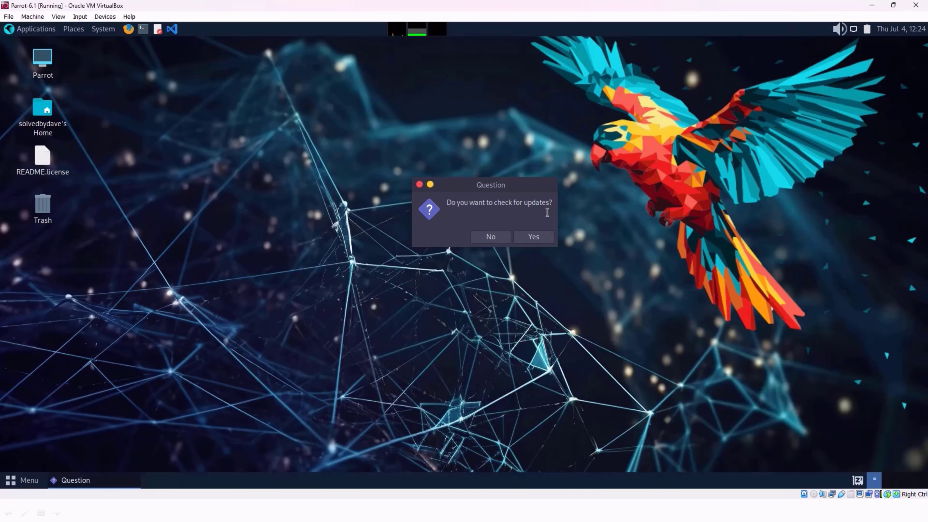
Step: Agree to check for updates, authenticate with the account password, and move the update terminal clear of the progress dialog
left_click(534, 237)
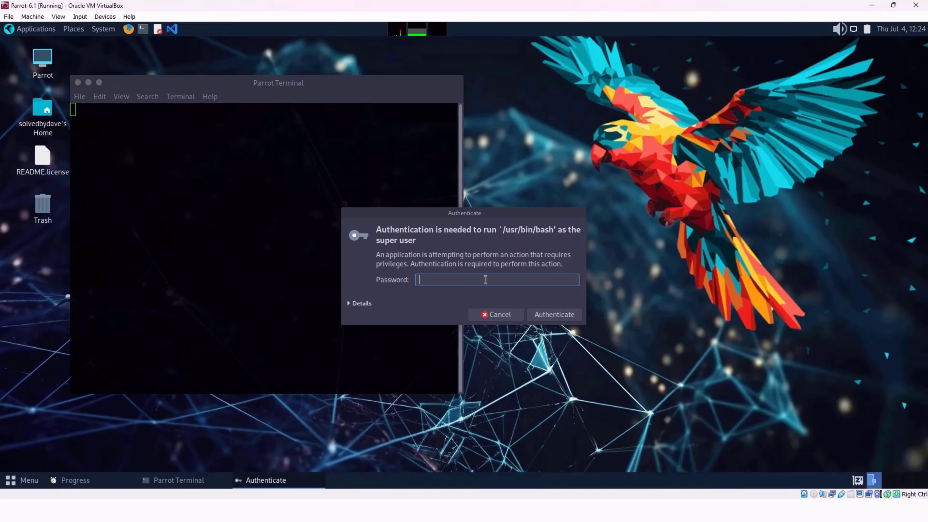
key("Return")
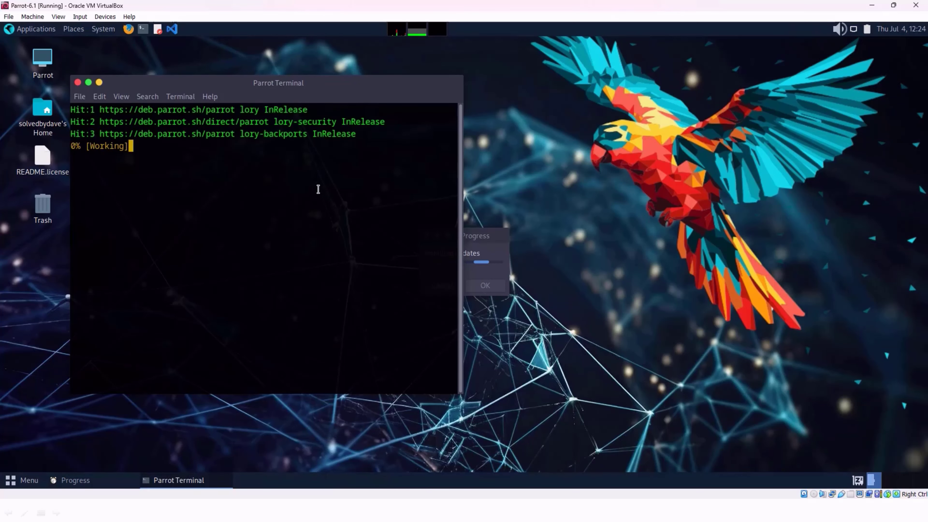
left_click_drag(341, 83, 400, 68)
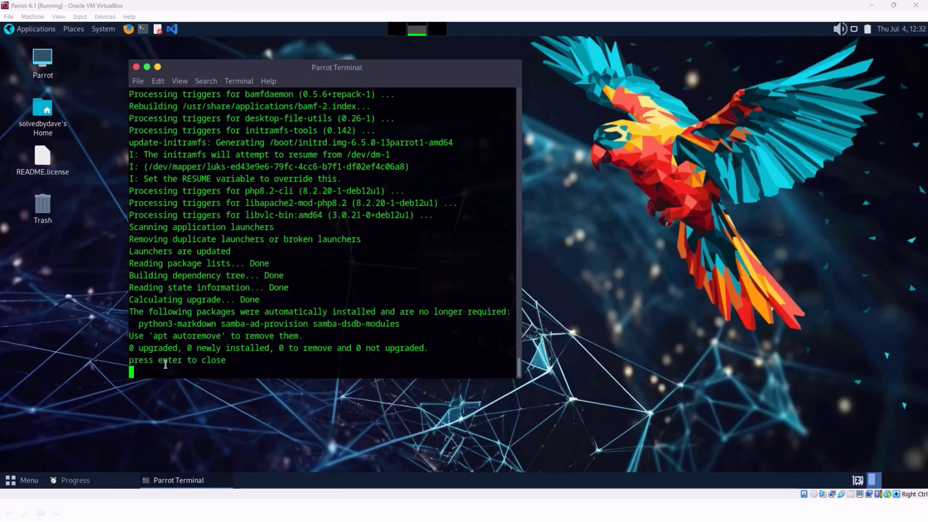
Step: Close the update terminal once the upgrade finishes and dismiss the update information dialog
left_click_drag(167, 361, 329, 361)
left_click(344, 306)
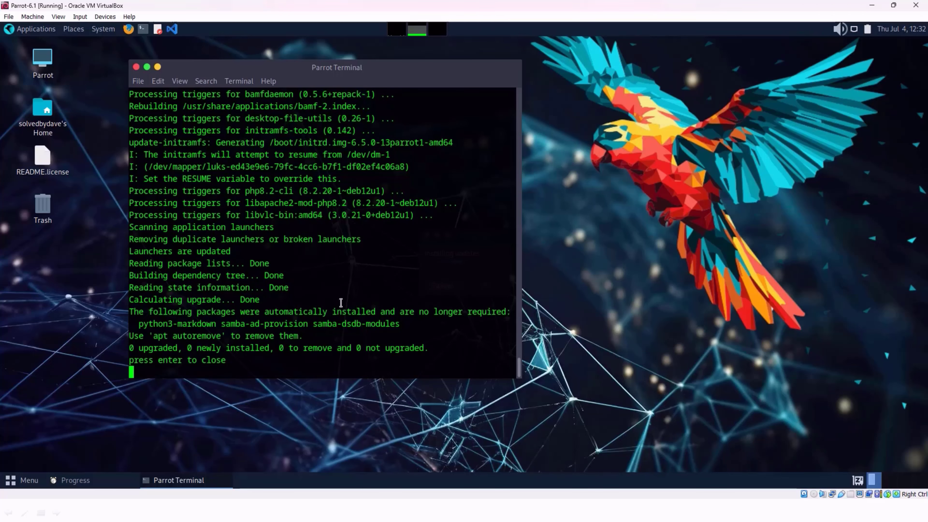
key("Return")
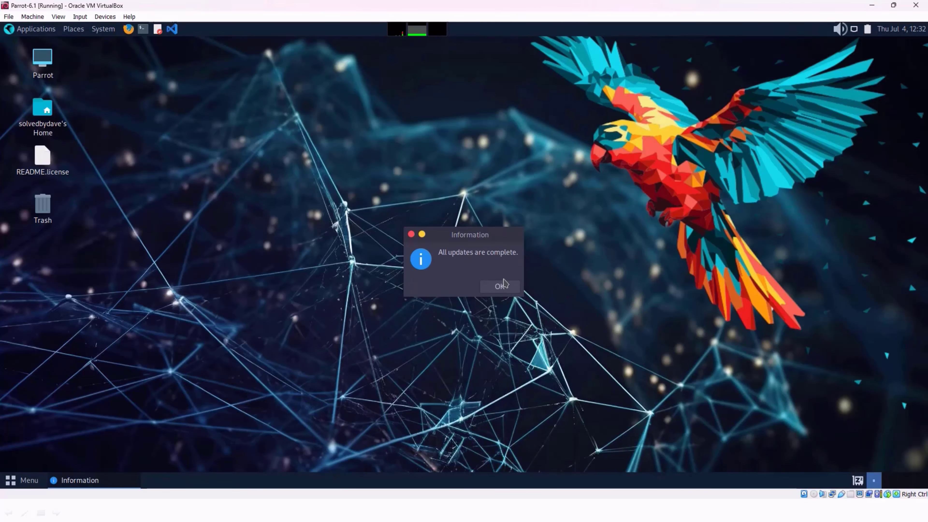
left_click(500, 287)
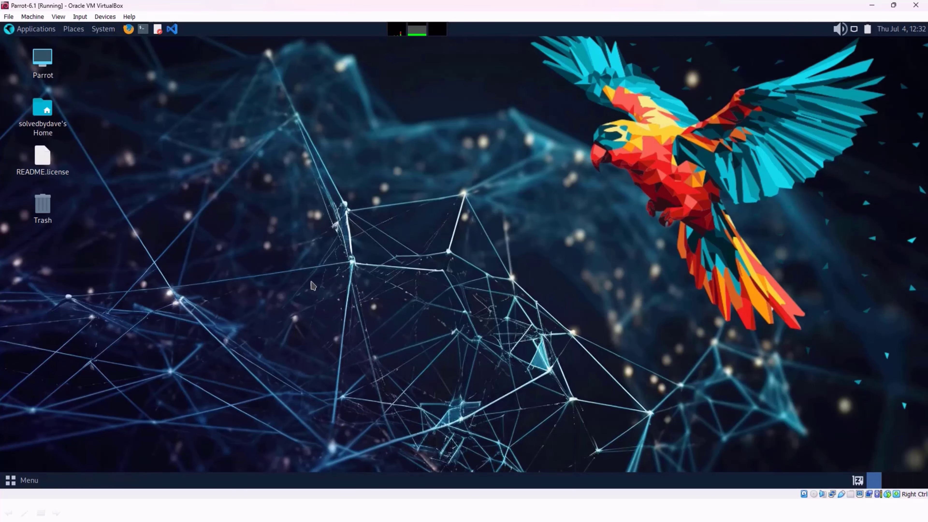
Step: Shut down the ParrotOS guest system and confirm the shutdown
left_click(32, 478)
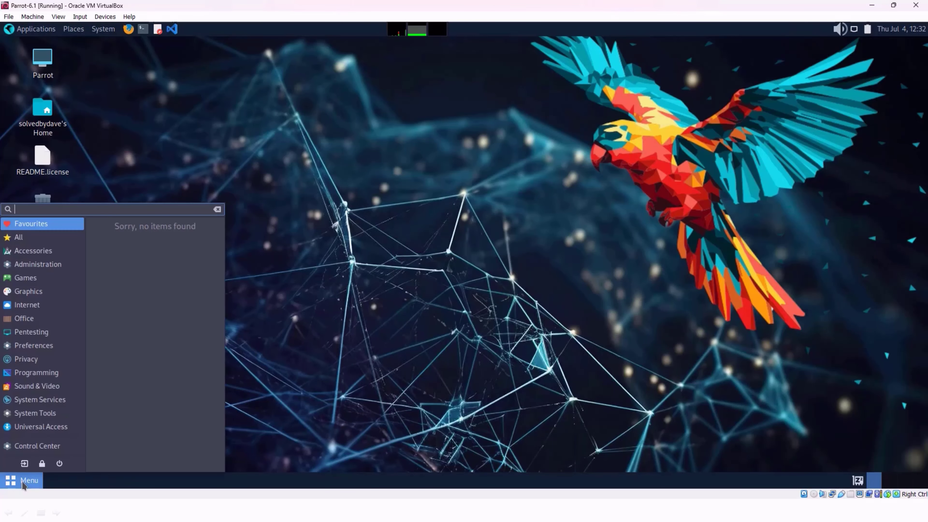
left_click(59, 464)
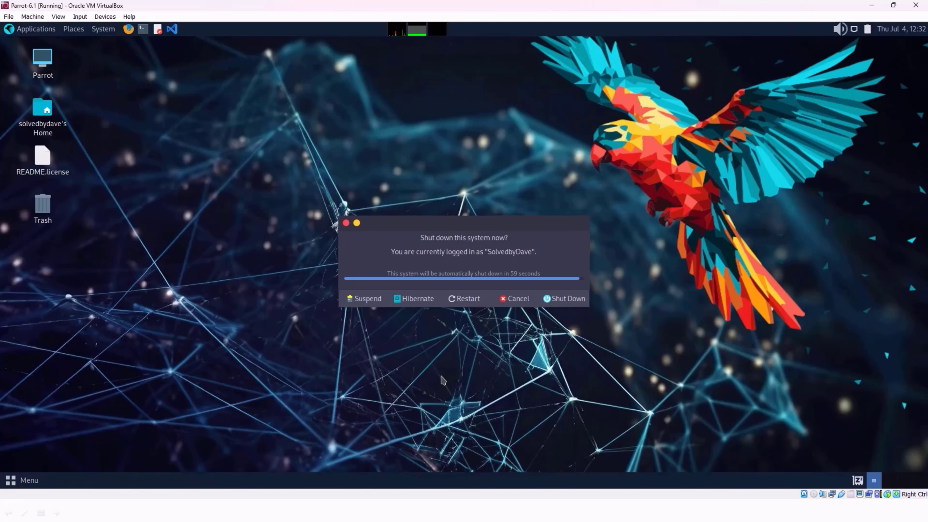
left_click(564, 298)
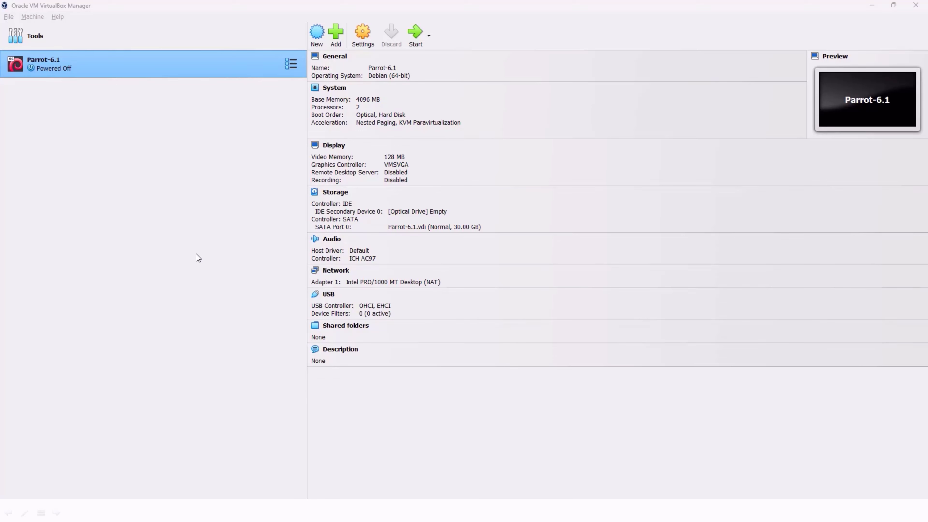
Step: Start a snapshot of the Parrot-6.1 machine's current state and name it 1.OS_Installed_&_Updated
left_click(289, 65)
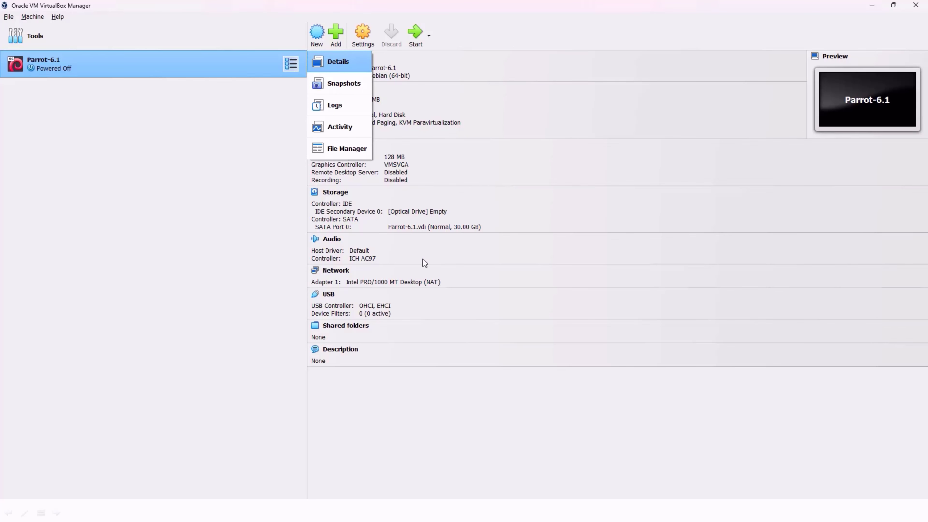
left_click(342, 85)
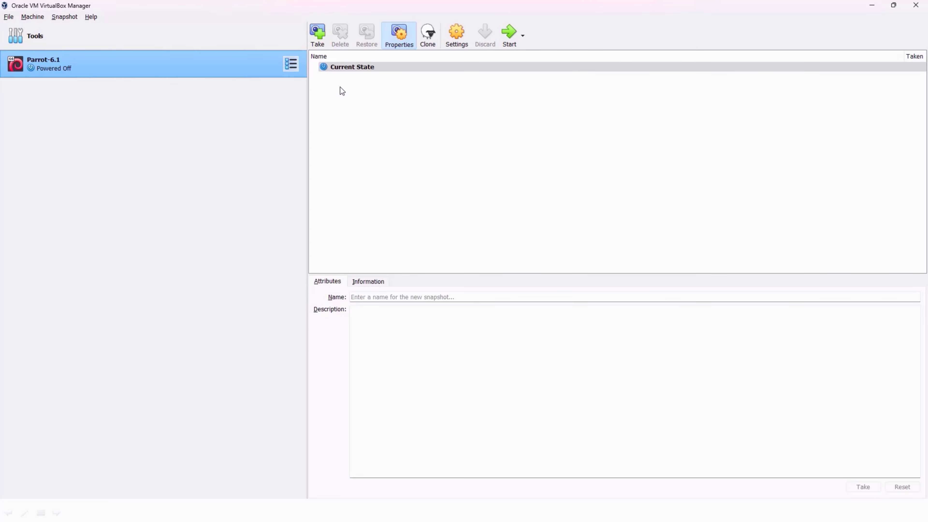
left_click(336, 67)
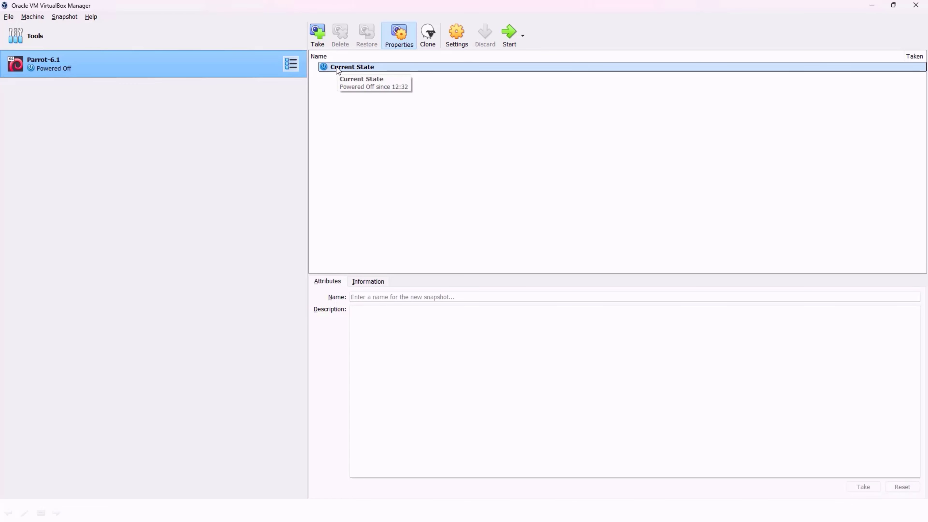
right_click(338, 67)
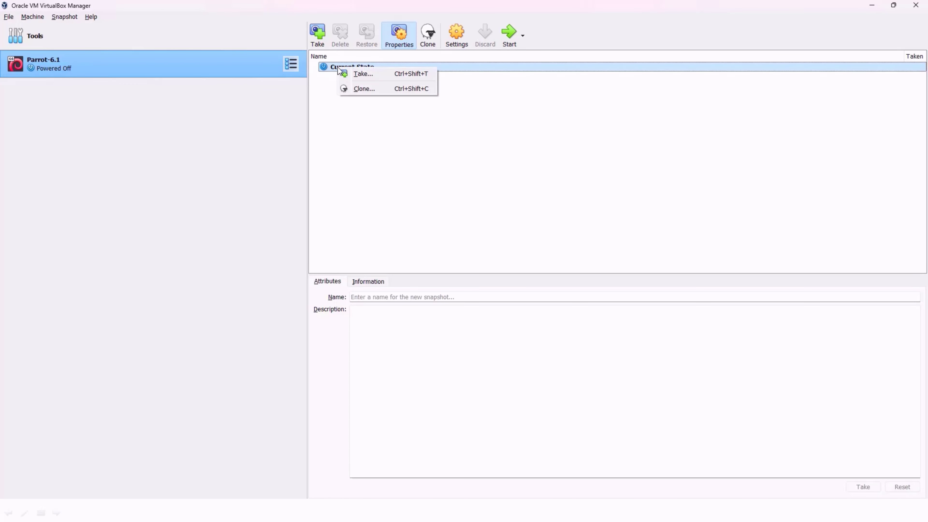
left_click(378, 73)
key("ctrl+a")
type("1.OS")
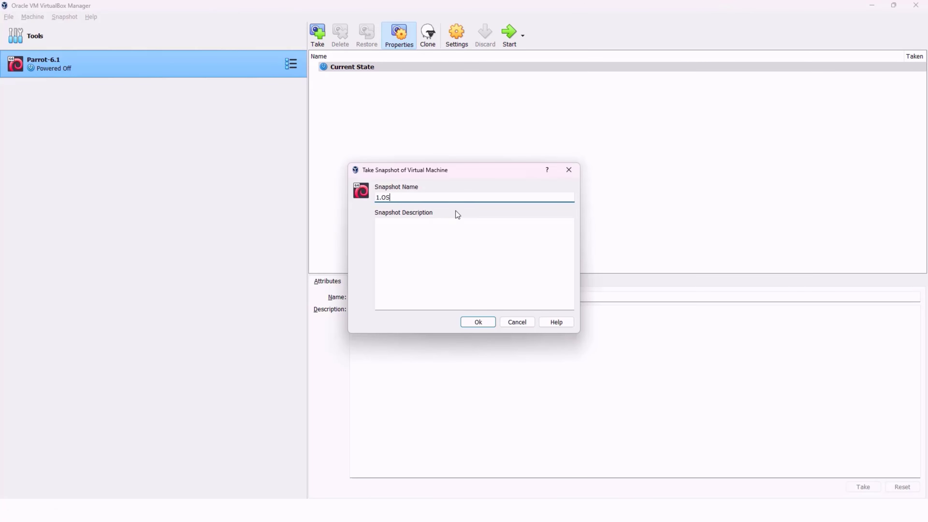
type("_Installed_&_Updated")
left_click(404, 236)
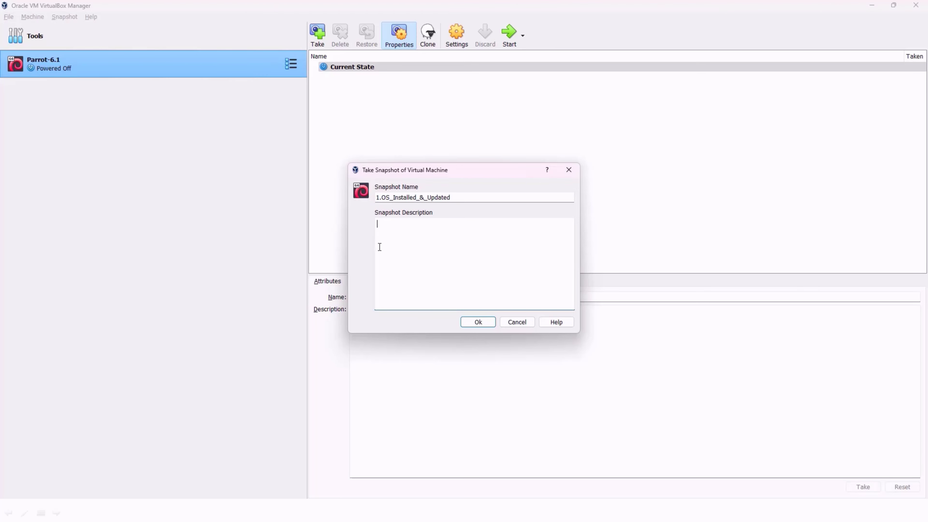